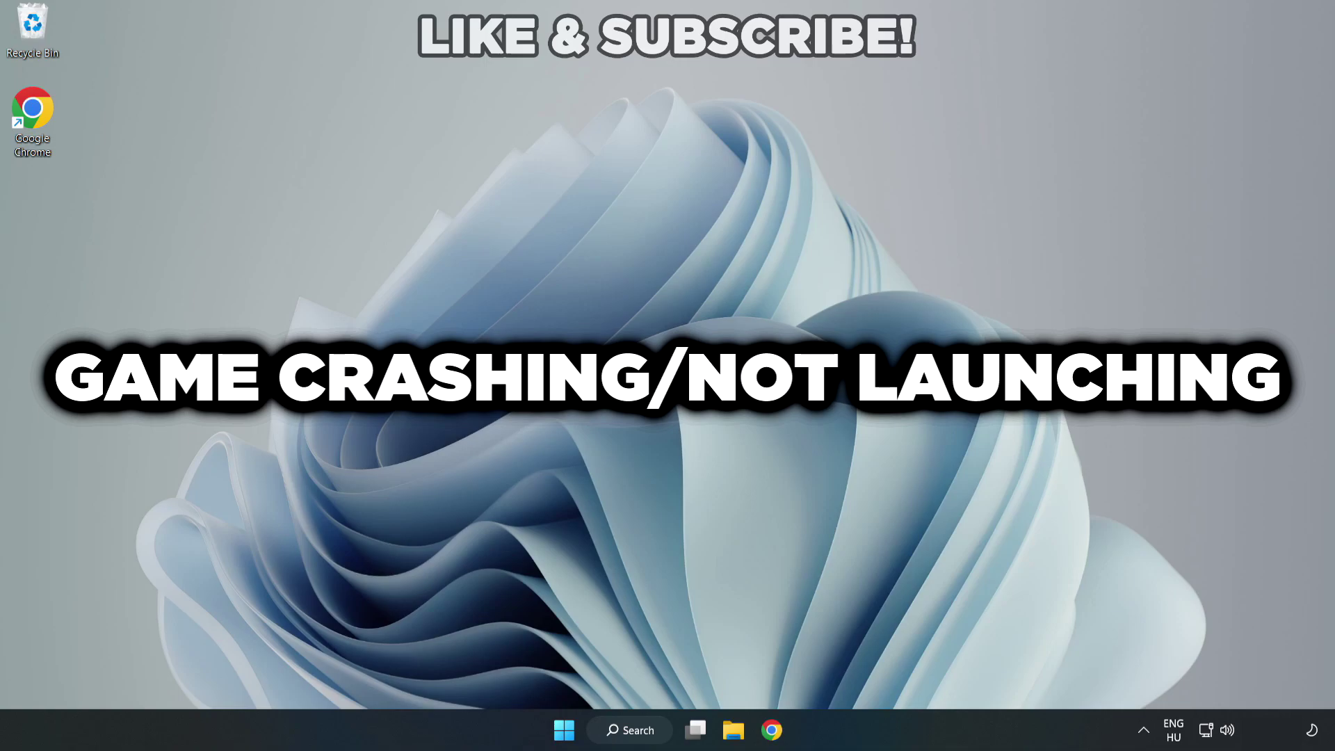
- Search Windows for 'device manager' and launch Device Manager from the results
left_click(637, 729)
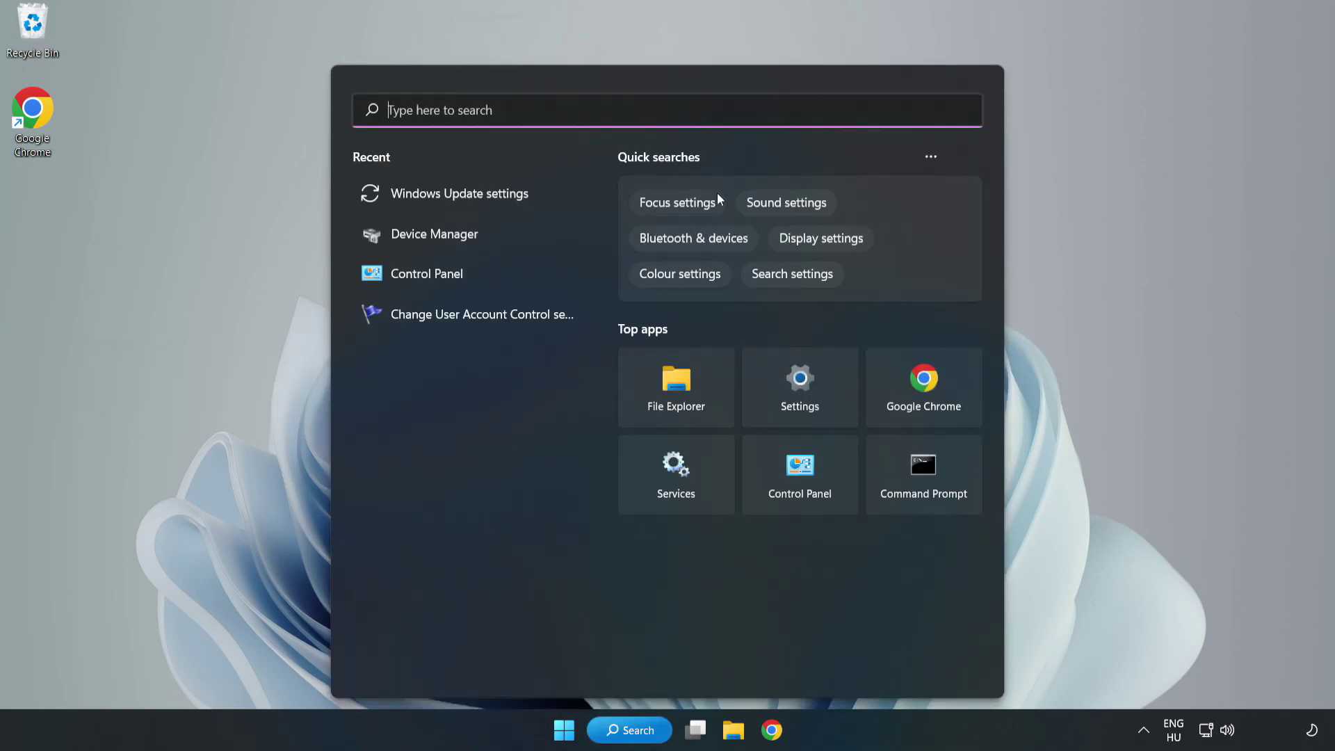
type("device m")
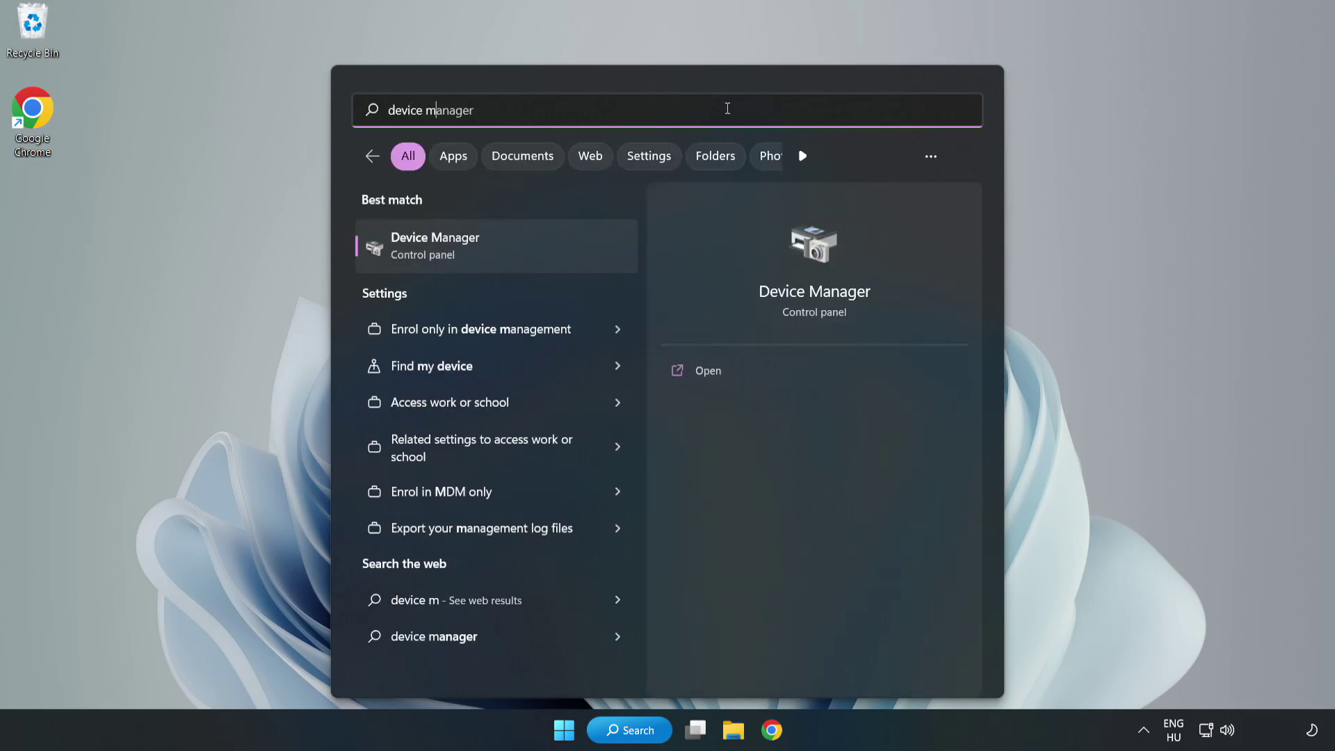
type("anager")
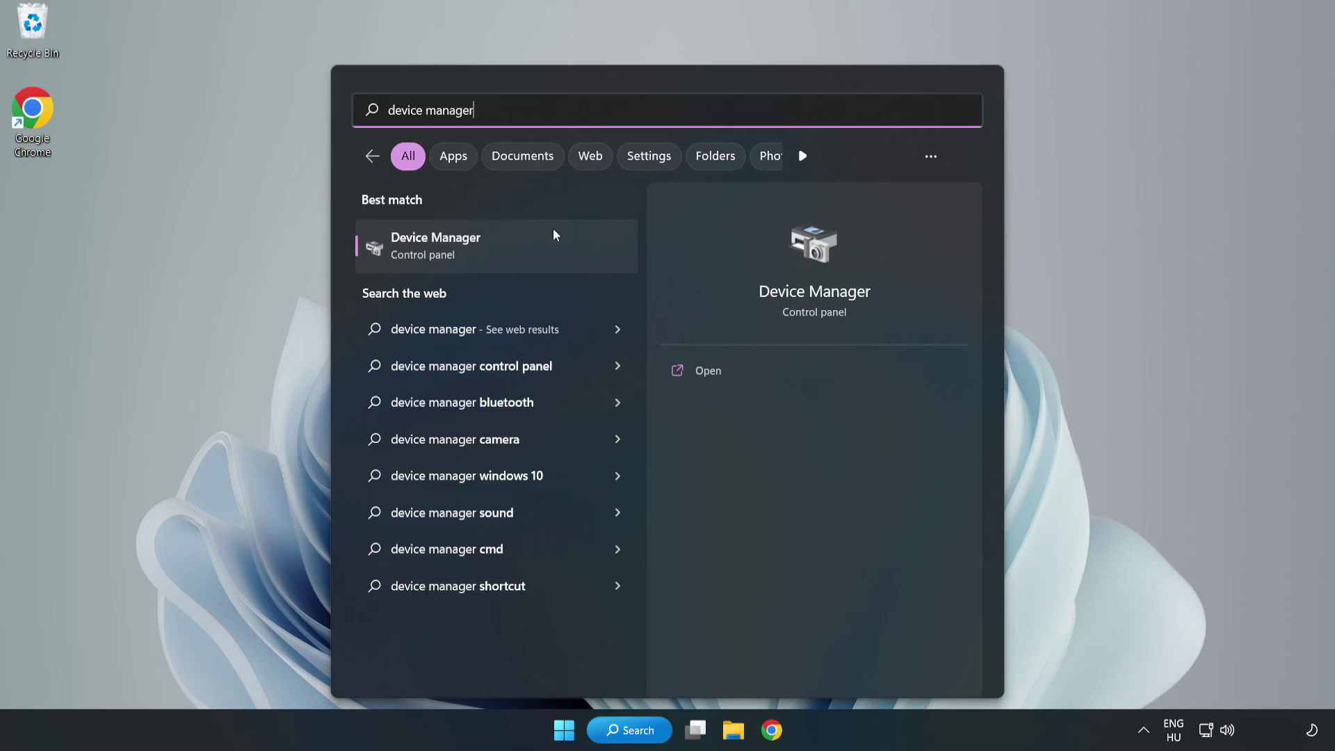
left_click(495, 256)
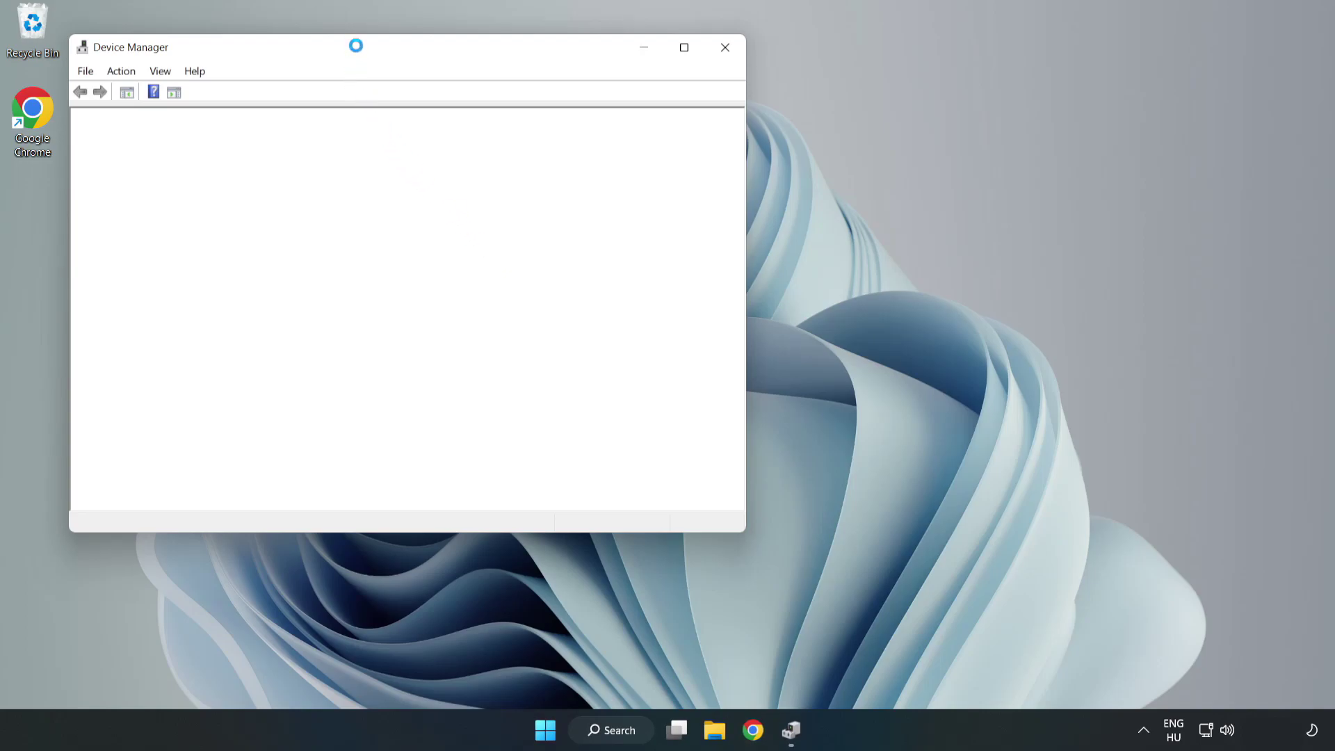
- Run an automatic driver search for the VMware SVGA 3D display adapter, which already has the best driver
left_click_drag(356, 52, 594, 120)
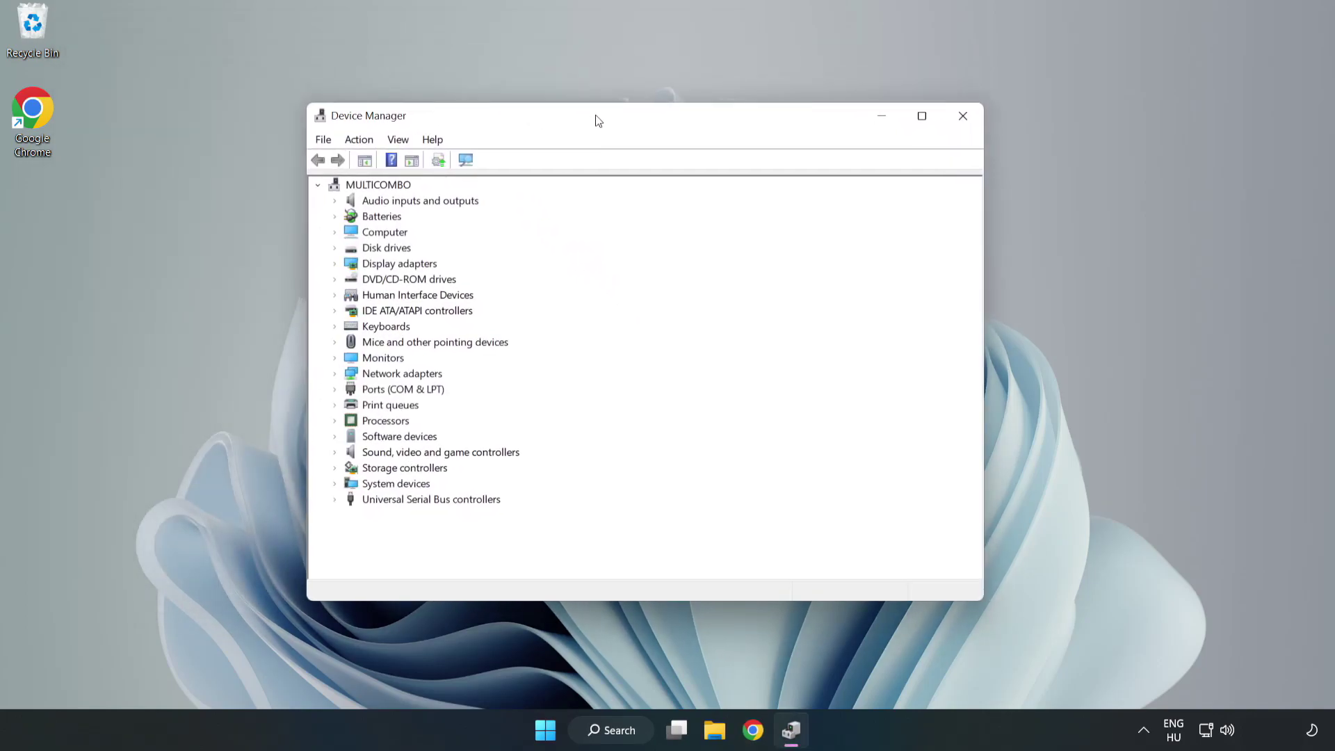
left_click(356, 265)
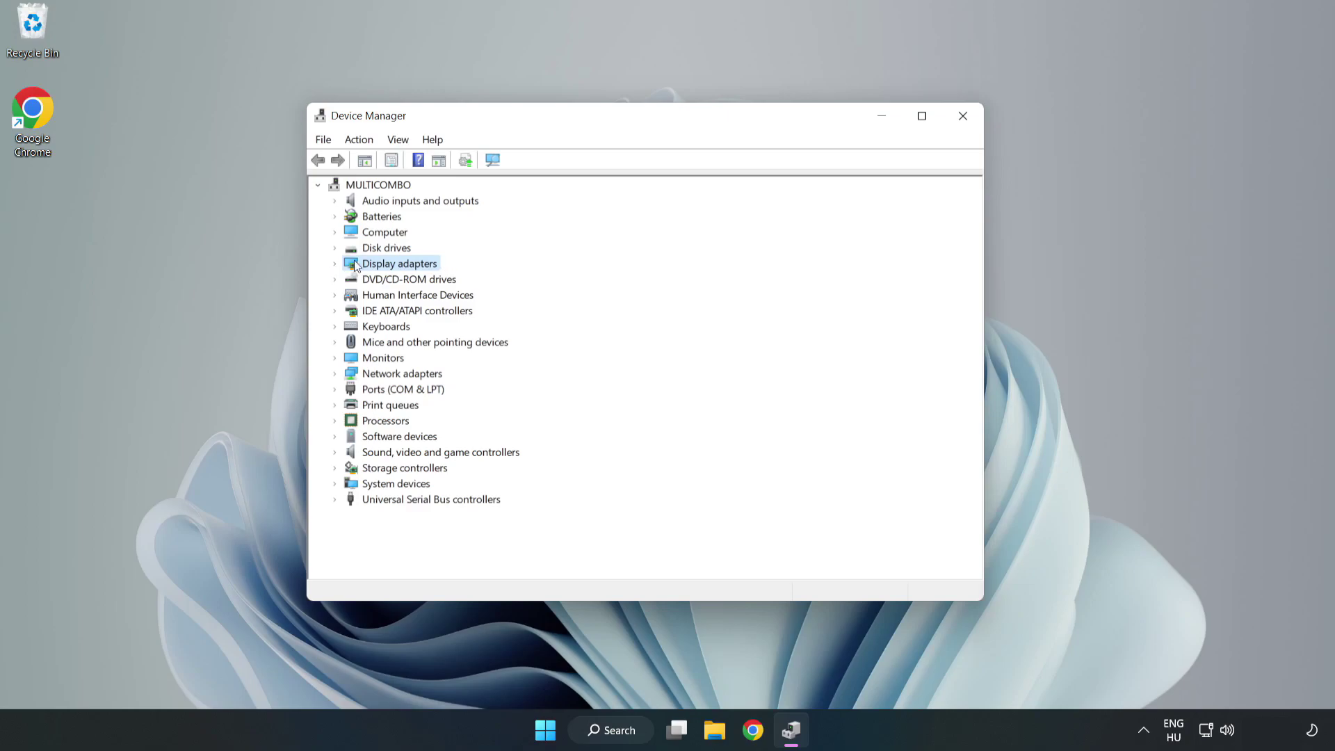
left_click(335, 265)
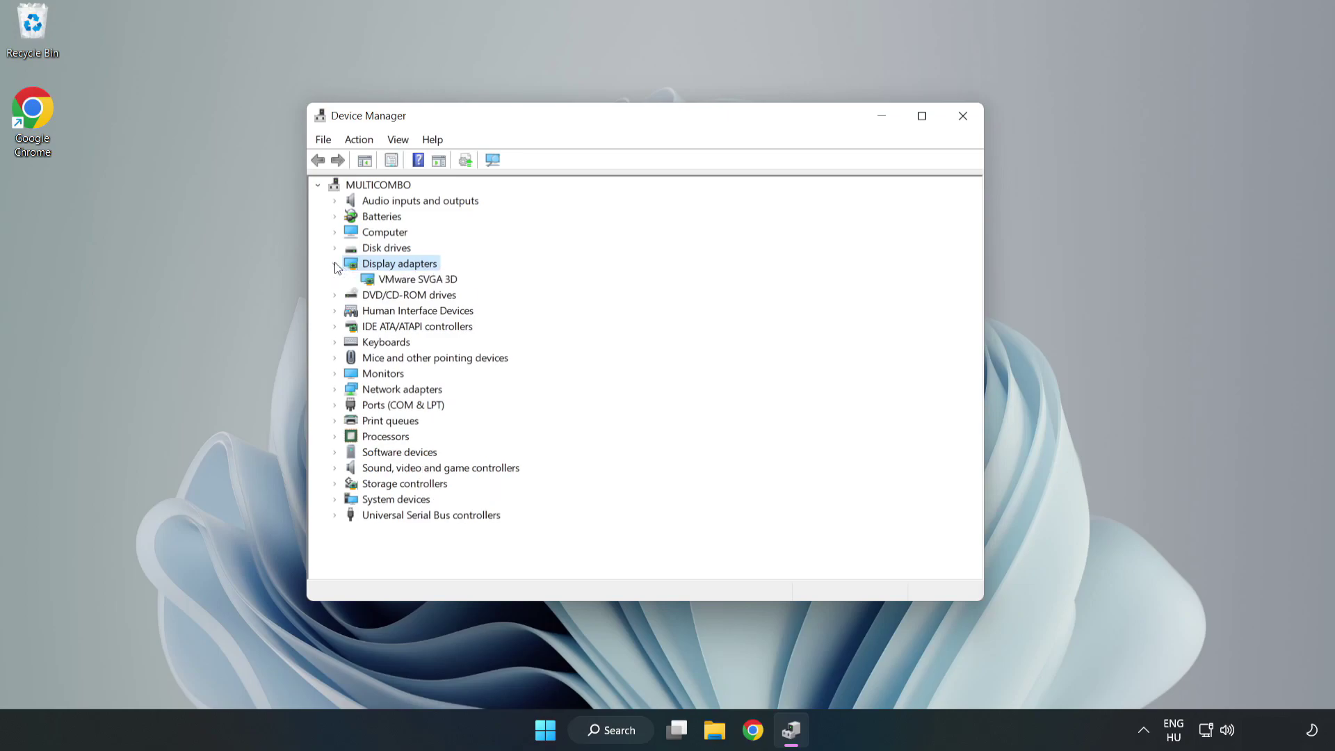
left_click(373, 279)
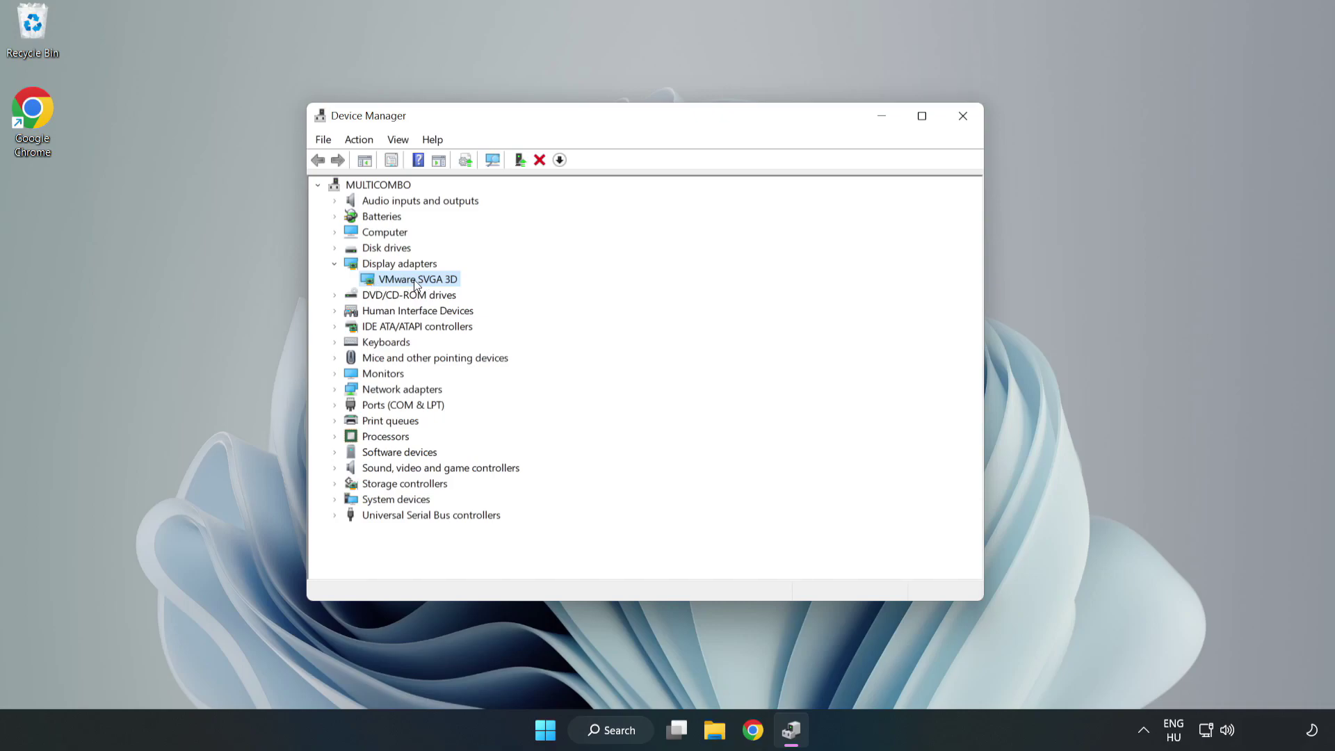
right_click(415, 285)
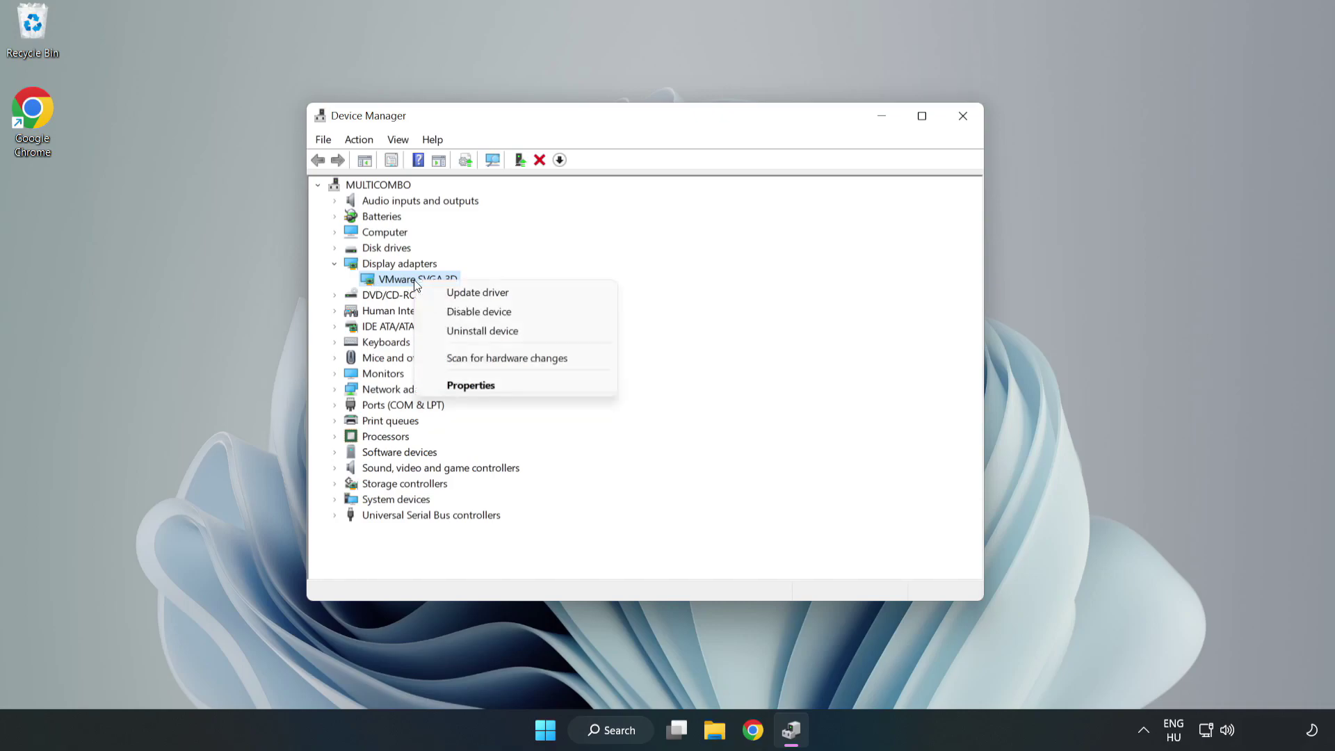
left_click(518, 295)
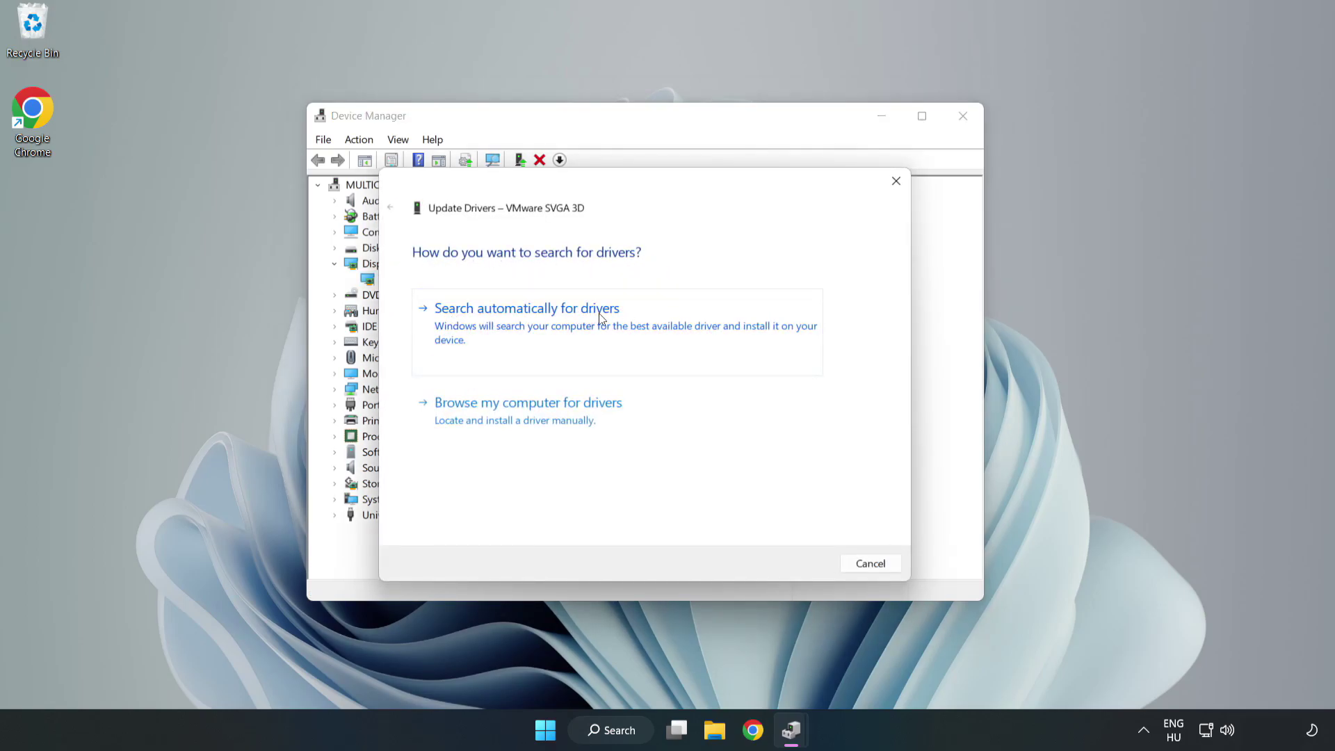
left_click(532, 326)
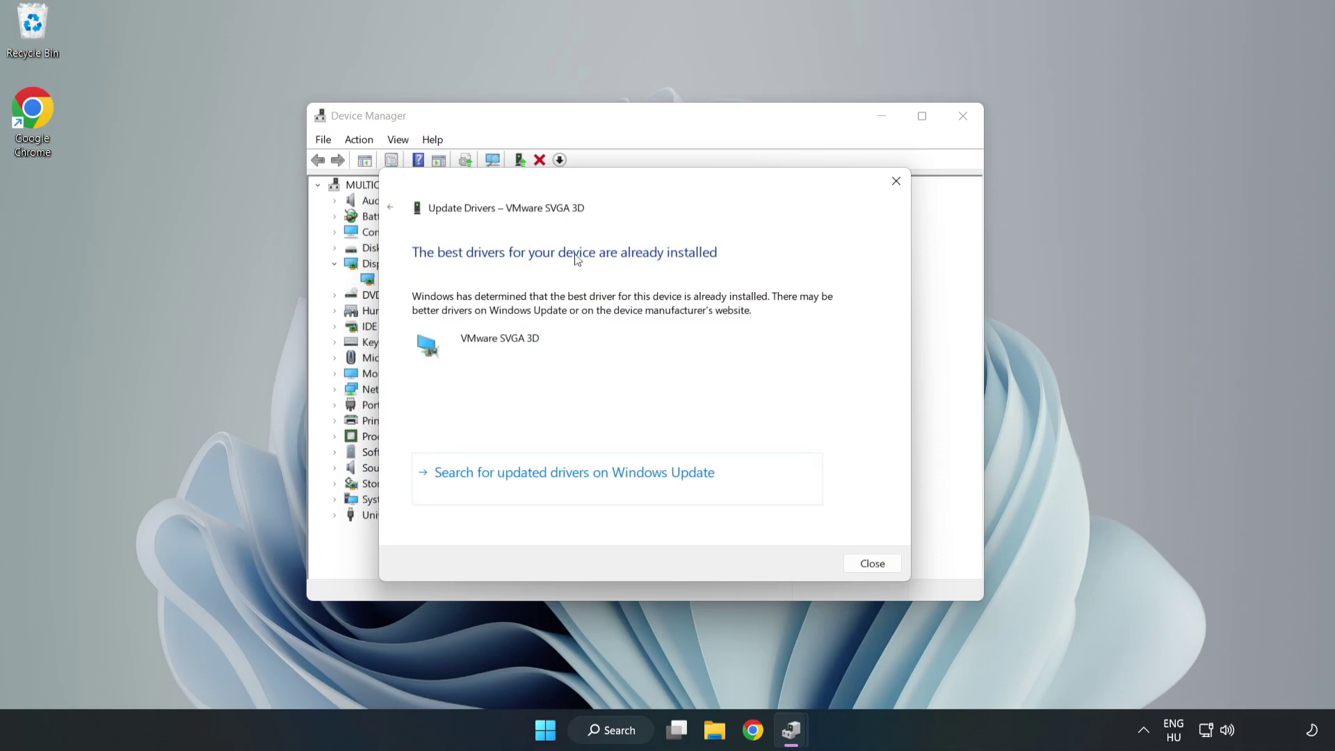
left_click(873, 565)
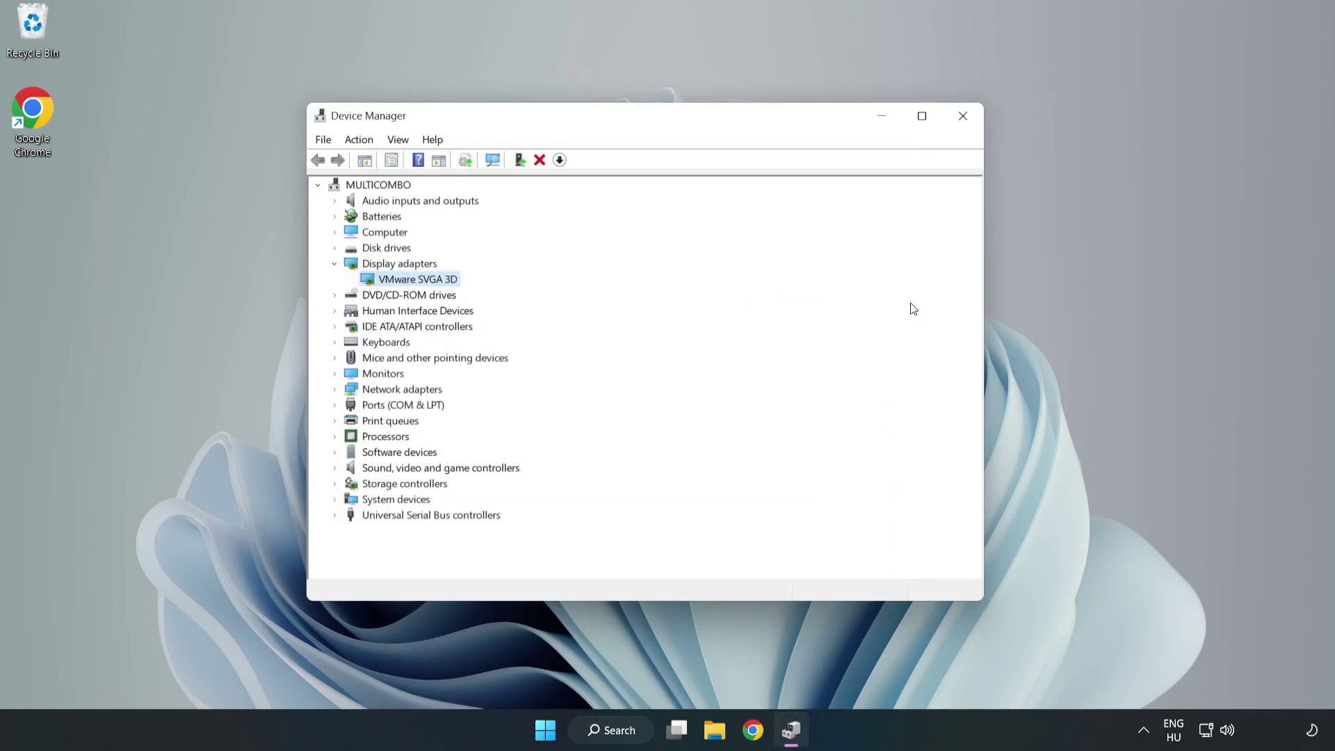
- Close Device Manager and search Windows for 'updates'
left_click(963, 123)
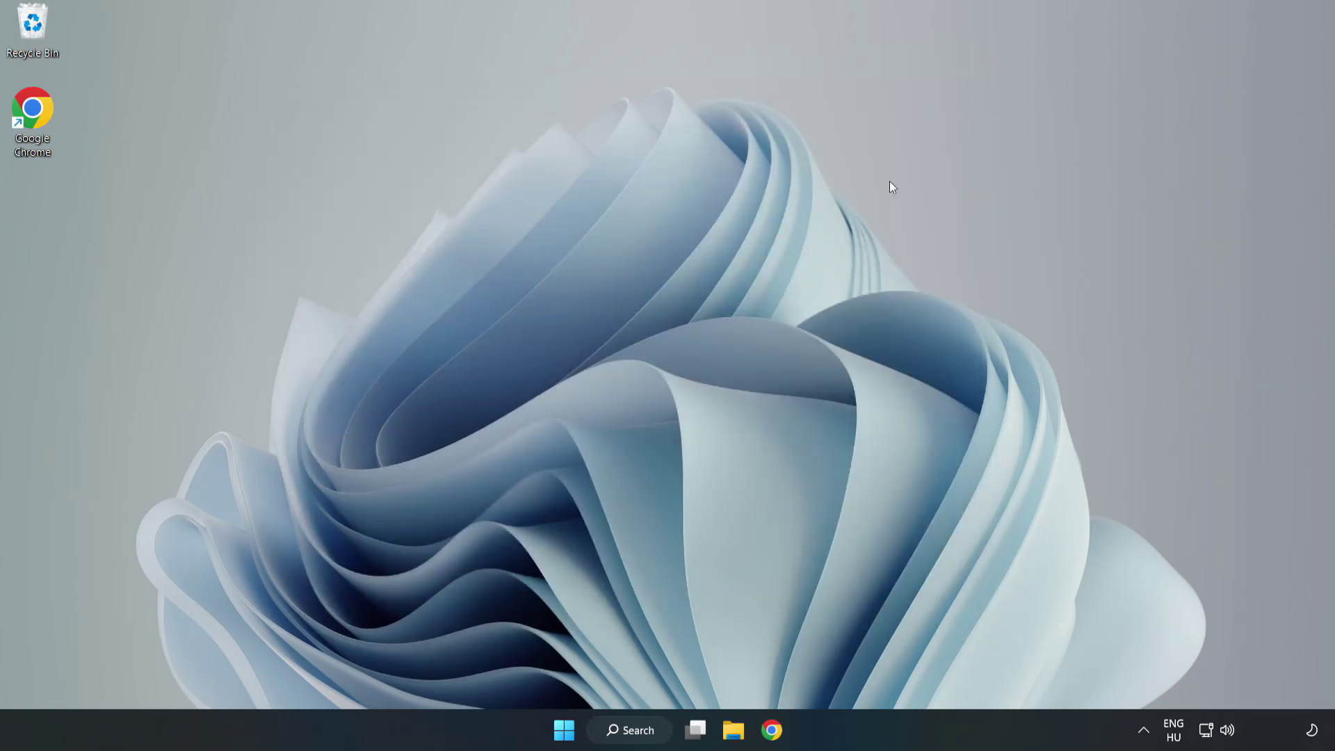
left_click(634, 731)
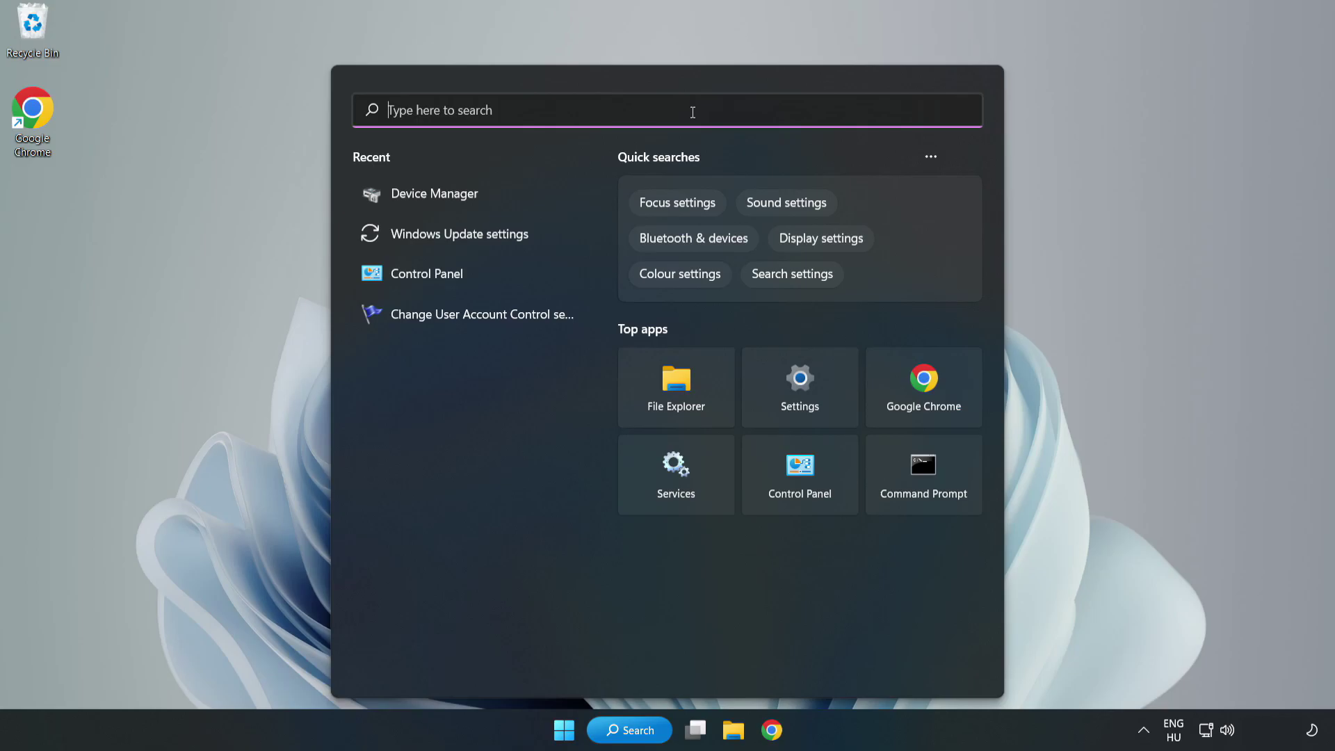
type("updates")
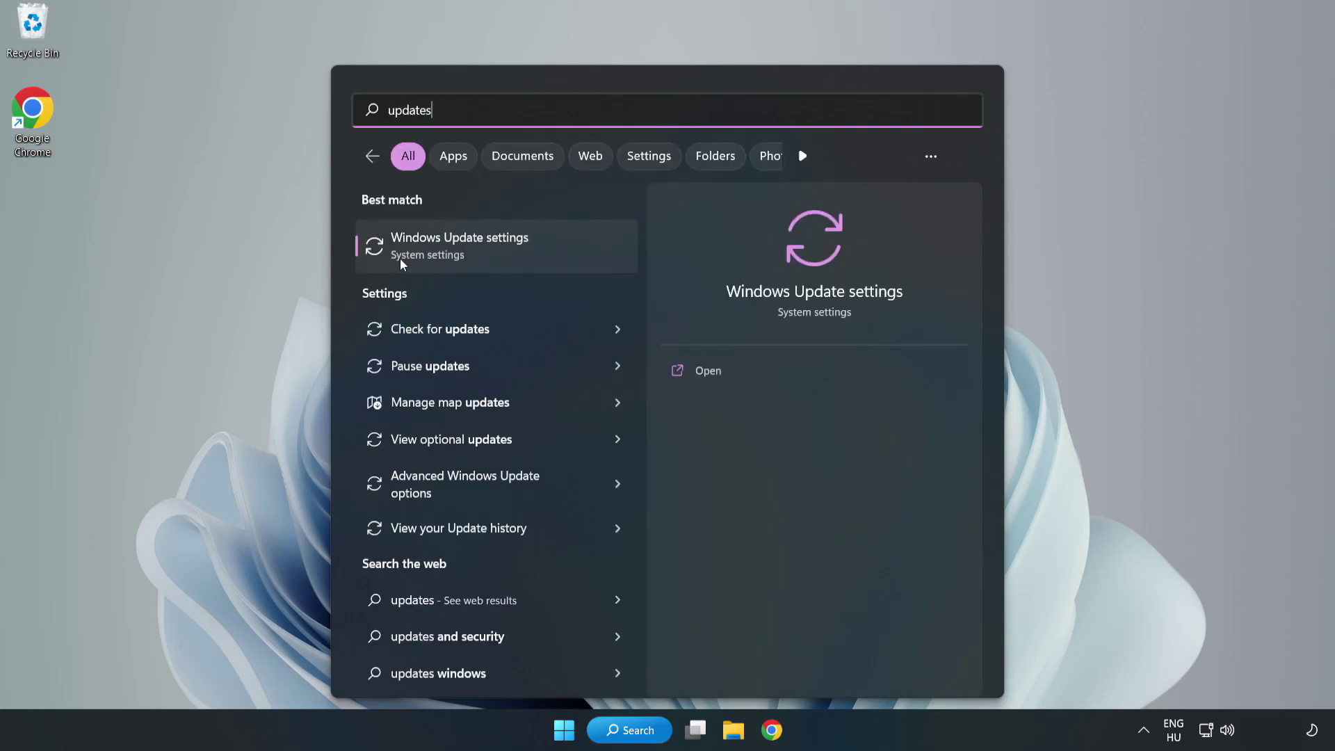
- Open Windows Update settings, check for updates until it reports up to date, then close Settings
left_click(477, 253)
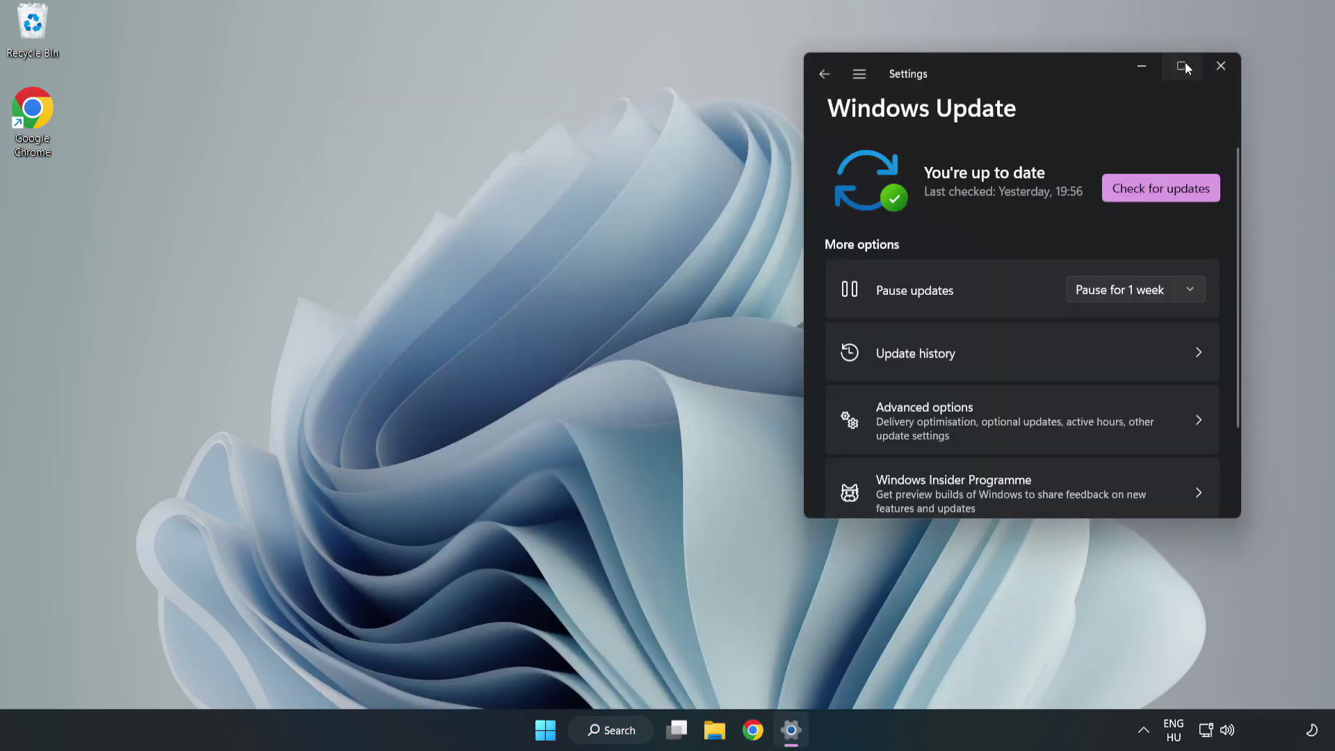
left_click(1183, 64)
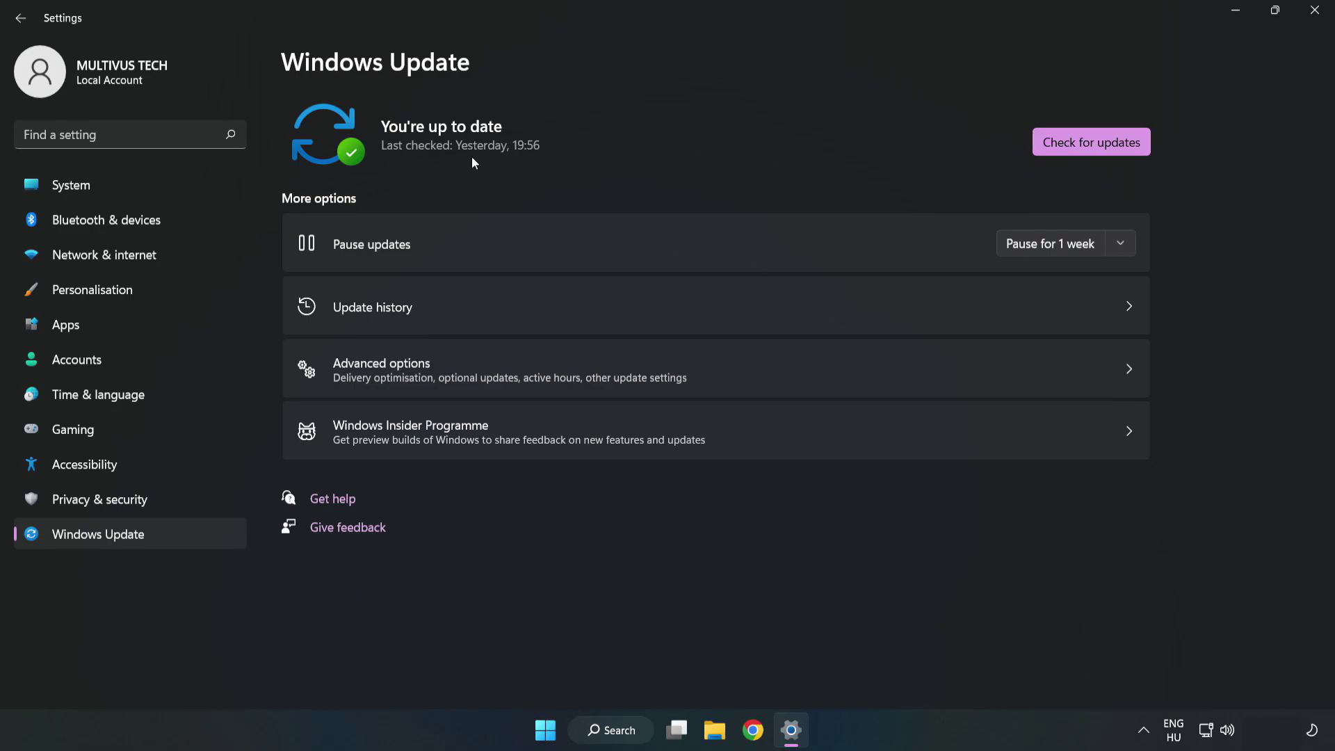
left_click(1096, 145)
left_click(1316, 16)
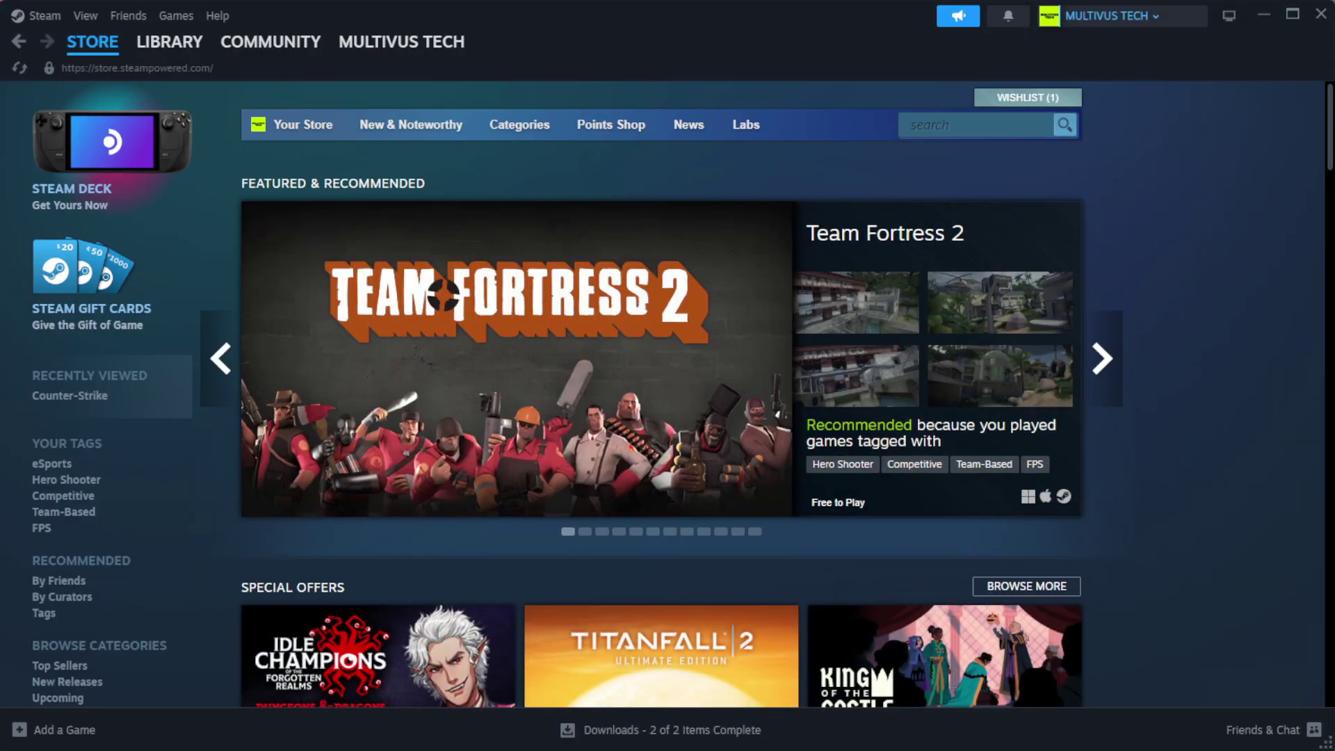
- Switch Steam to the Library home and bring up the options for YOUR NOT WORKING GAME
mouse_move(191, 52)
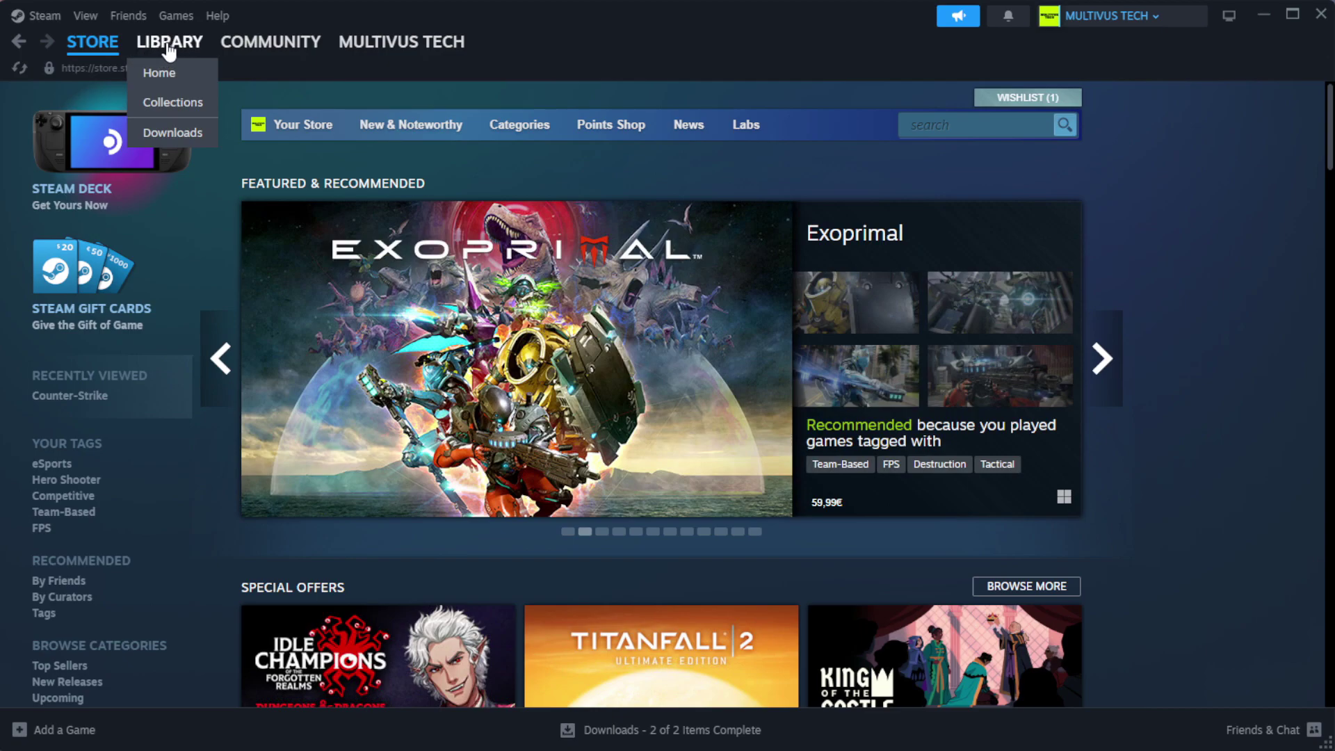
left_click(192, 72)
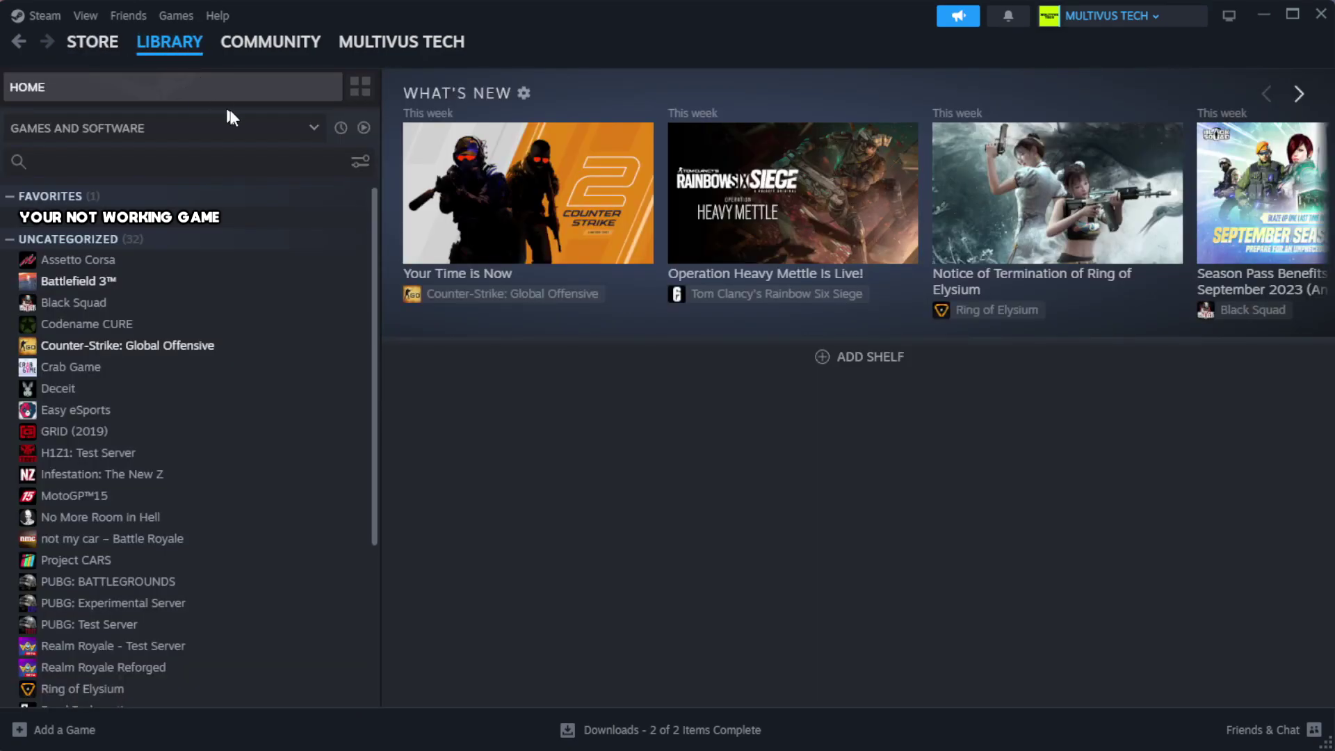
right_click(328, 220)
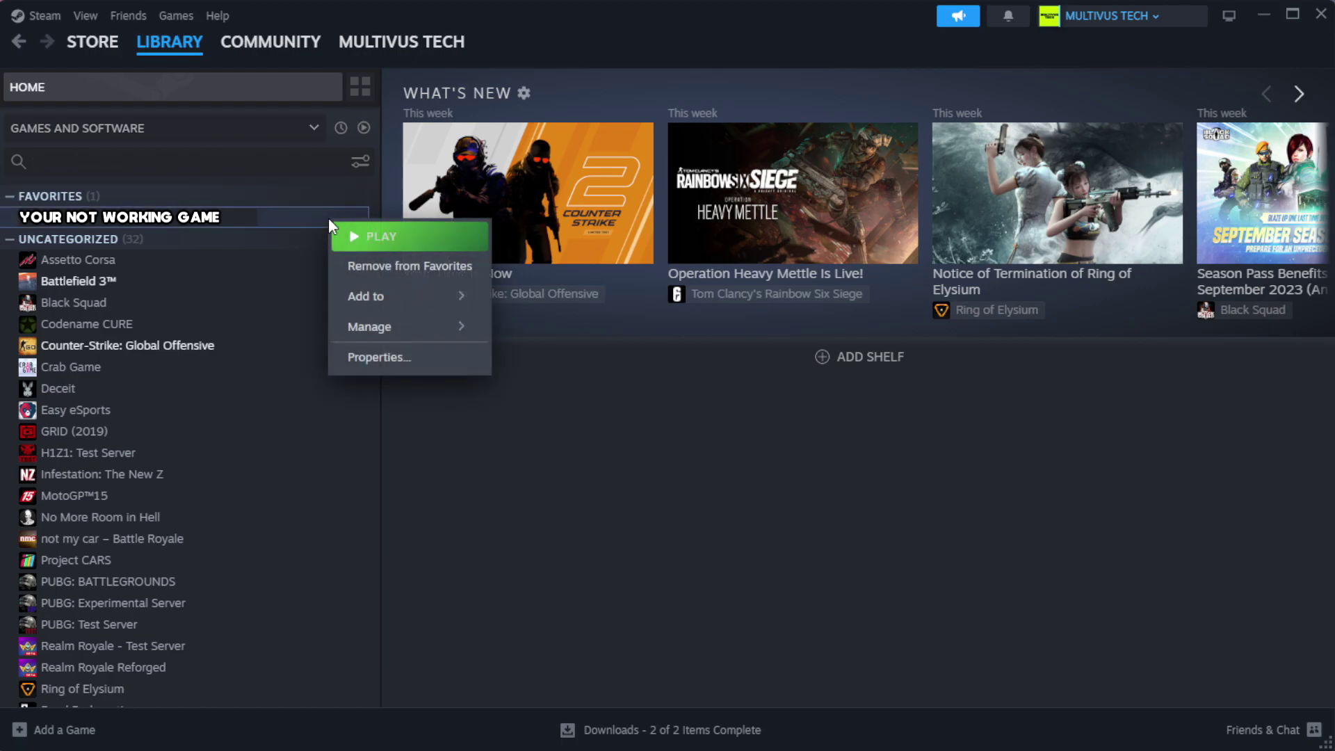
- Verify the game's installed files from its Steam properties, with all 1039 files validated
left_click(420, 360)
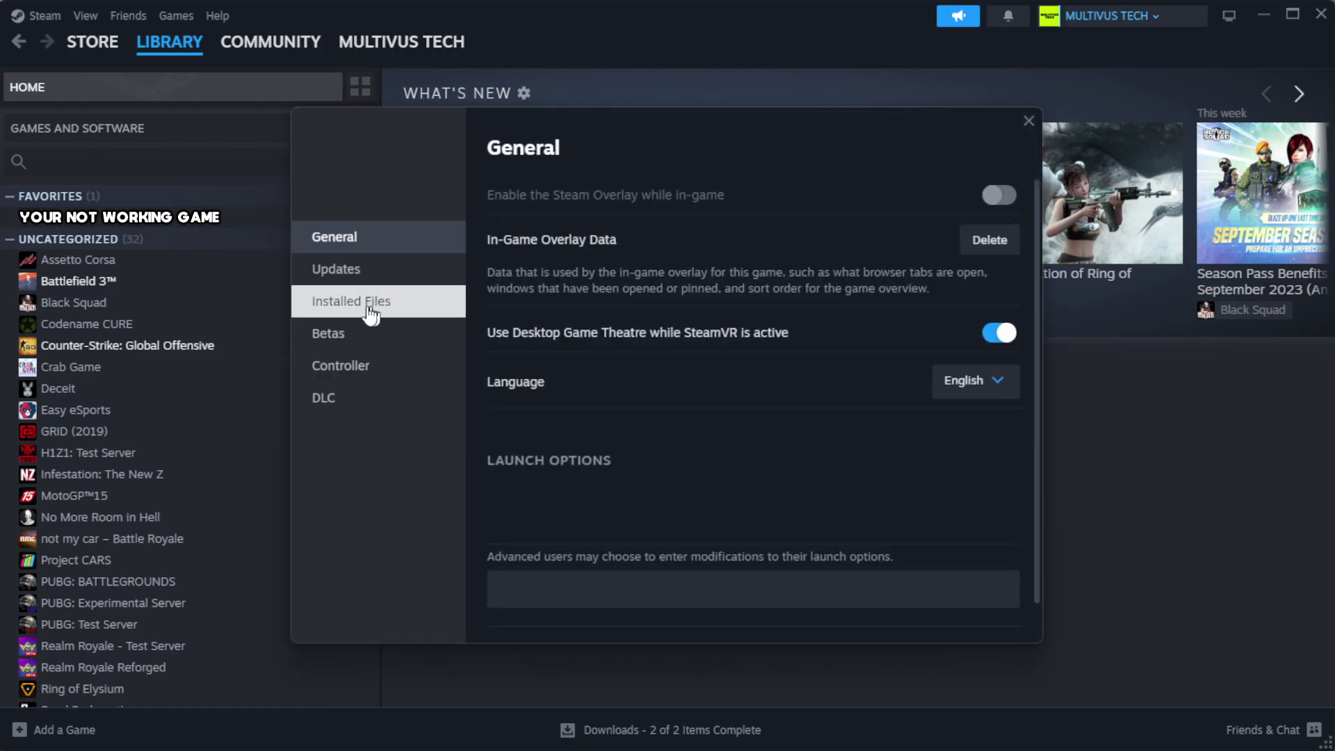
left_click(439, 317)
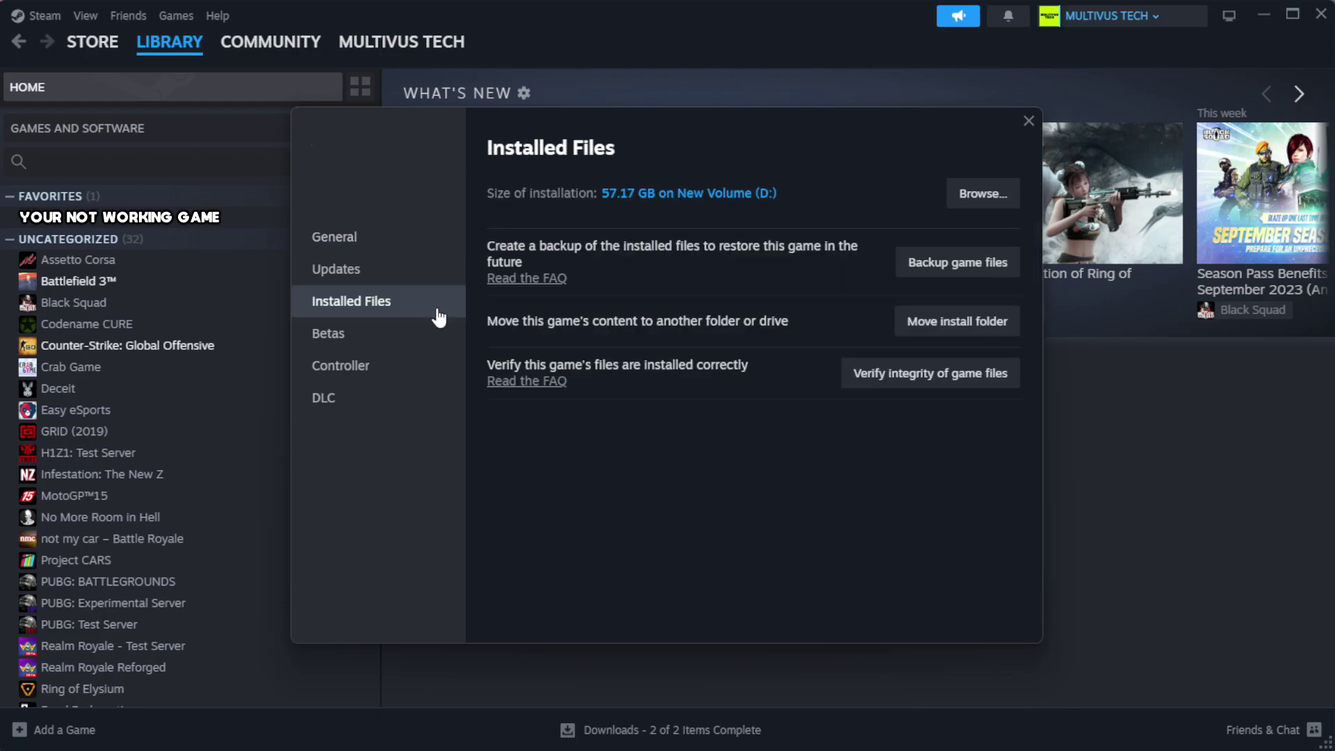
left_click(938, 382)
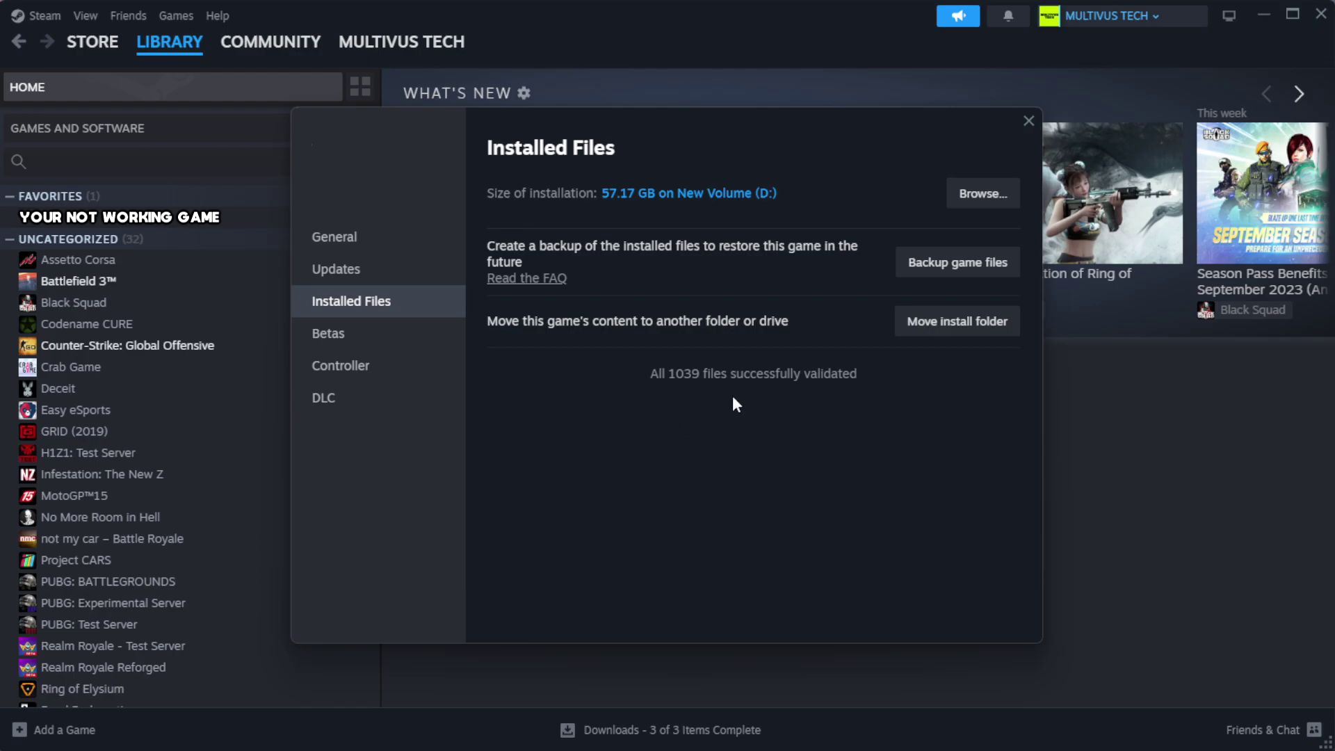
- Open the game's install folder and show the Properties of the YOUR NOT WORKING GAME shortcut
left_click(982, 195)
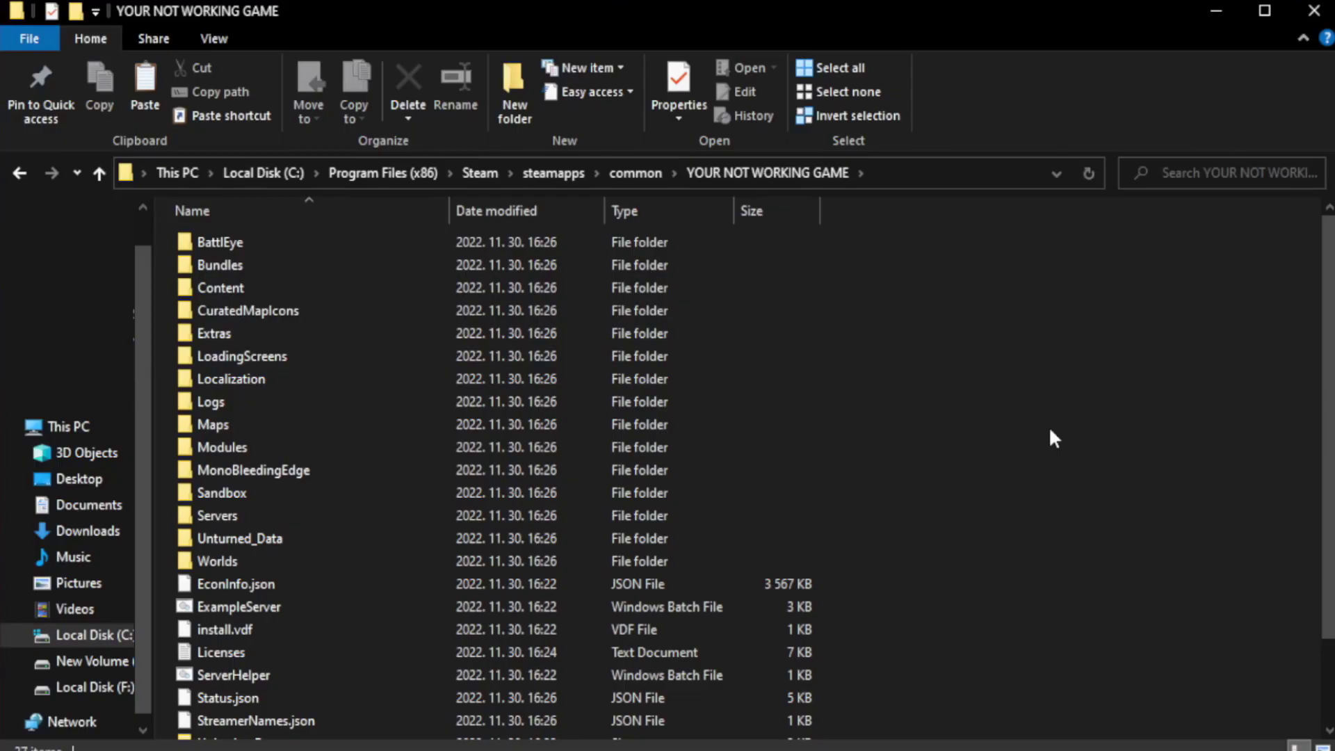
scroll(1330, 498, "down", 2)
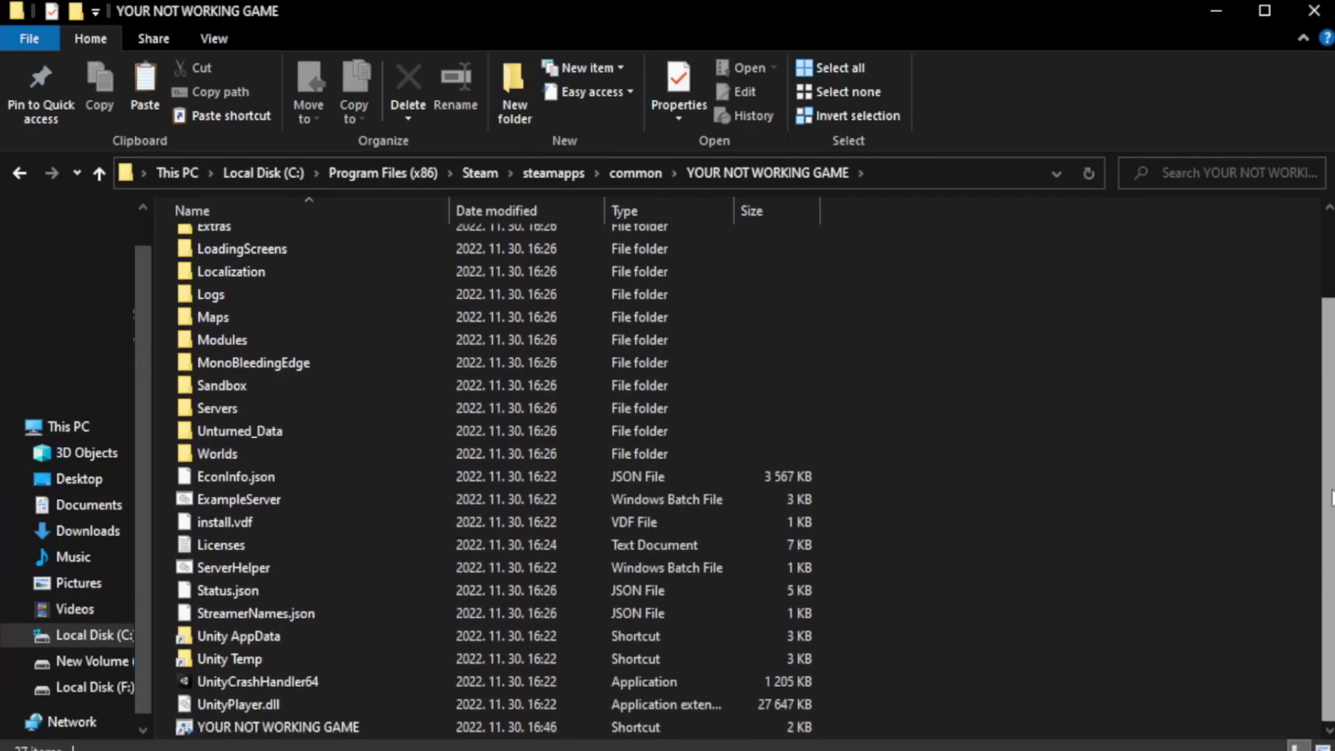
left_click(463, 728)
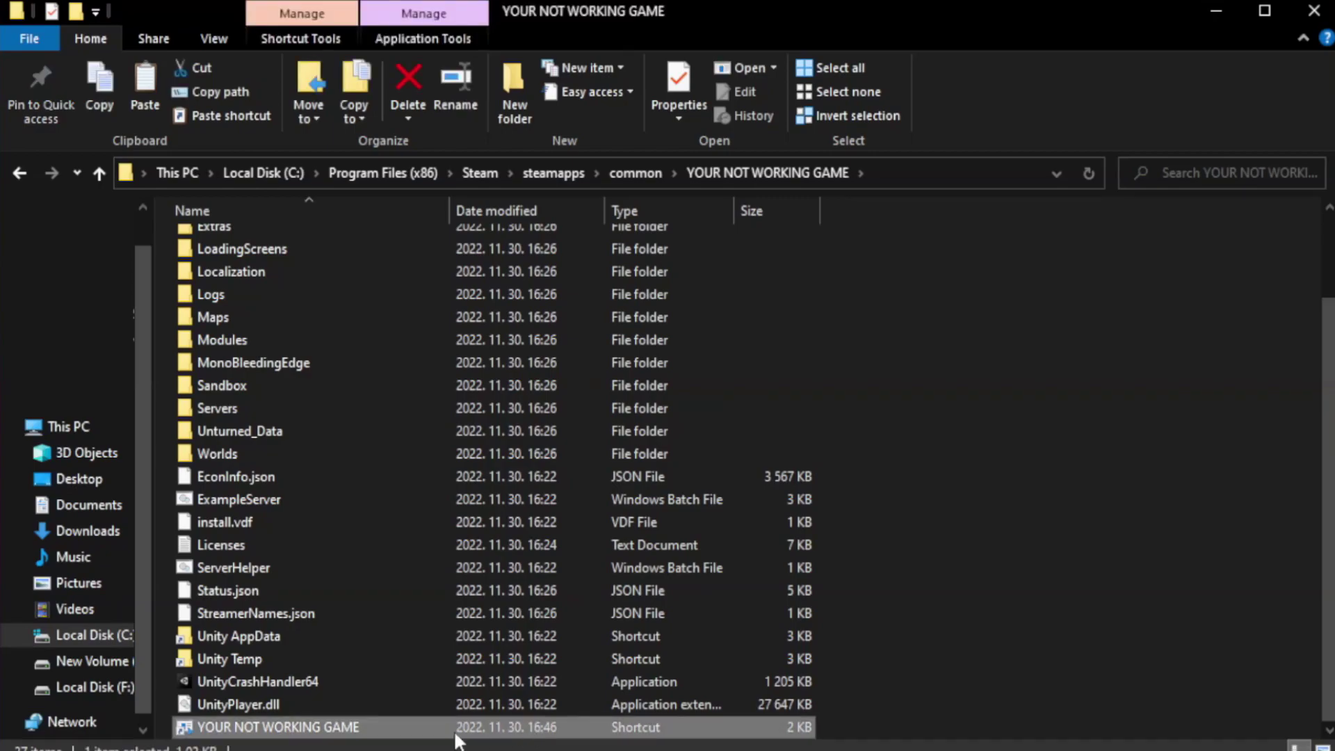
right_click(446, 730)
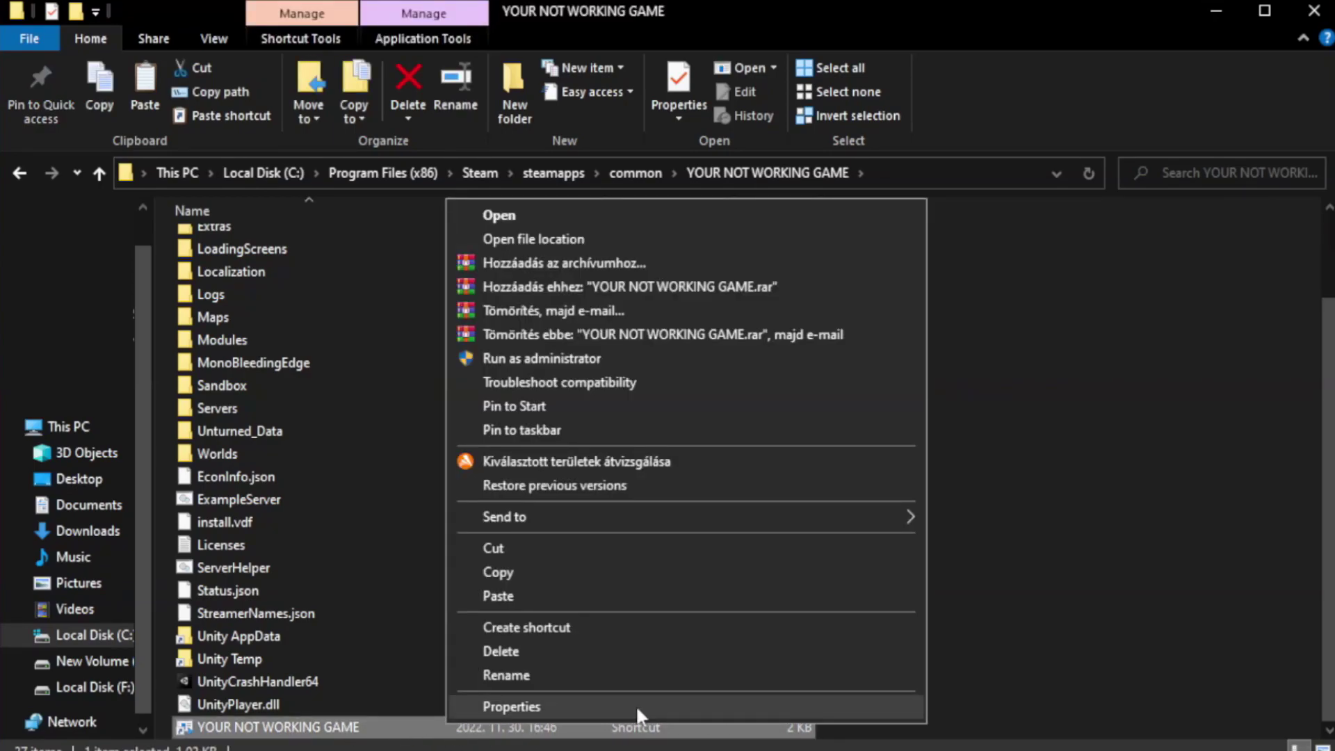
left_click(680, 702)
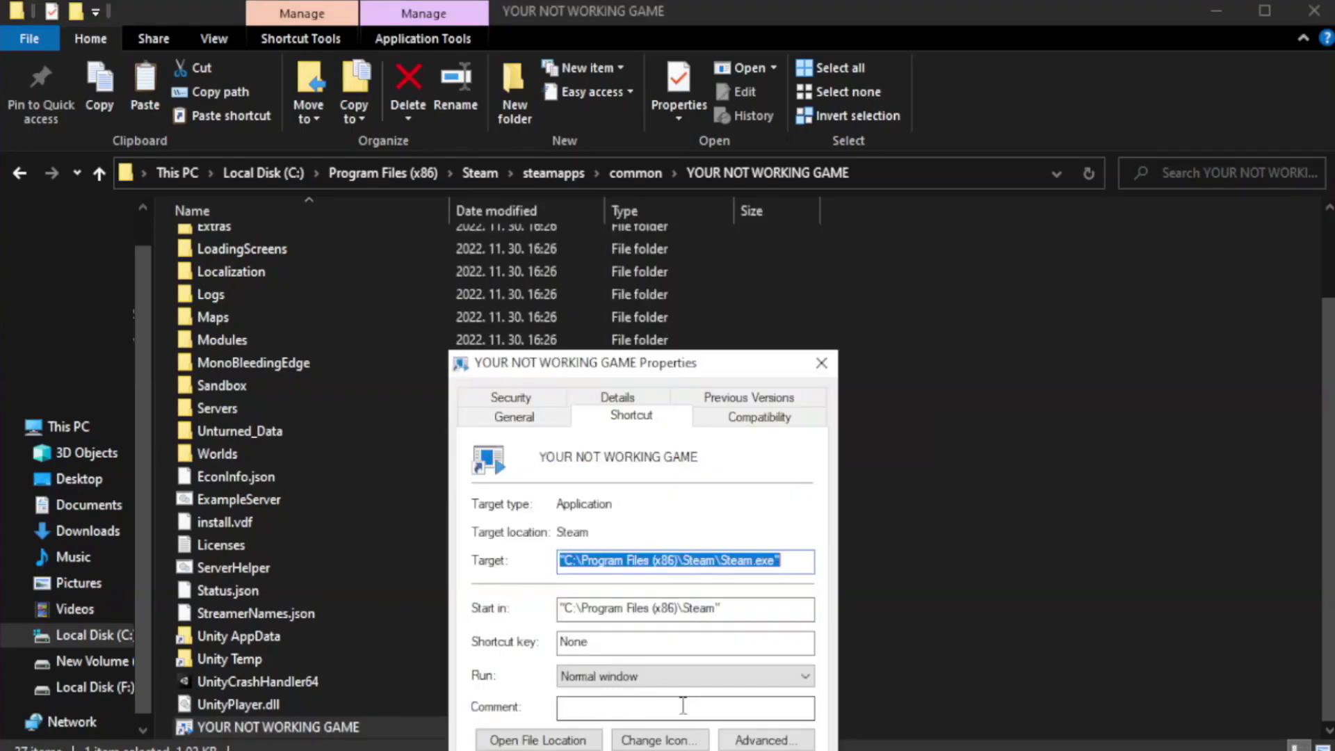
left_click_drag(669, 369, 670, 137)
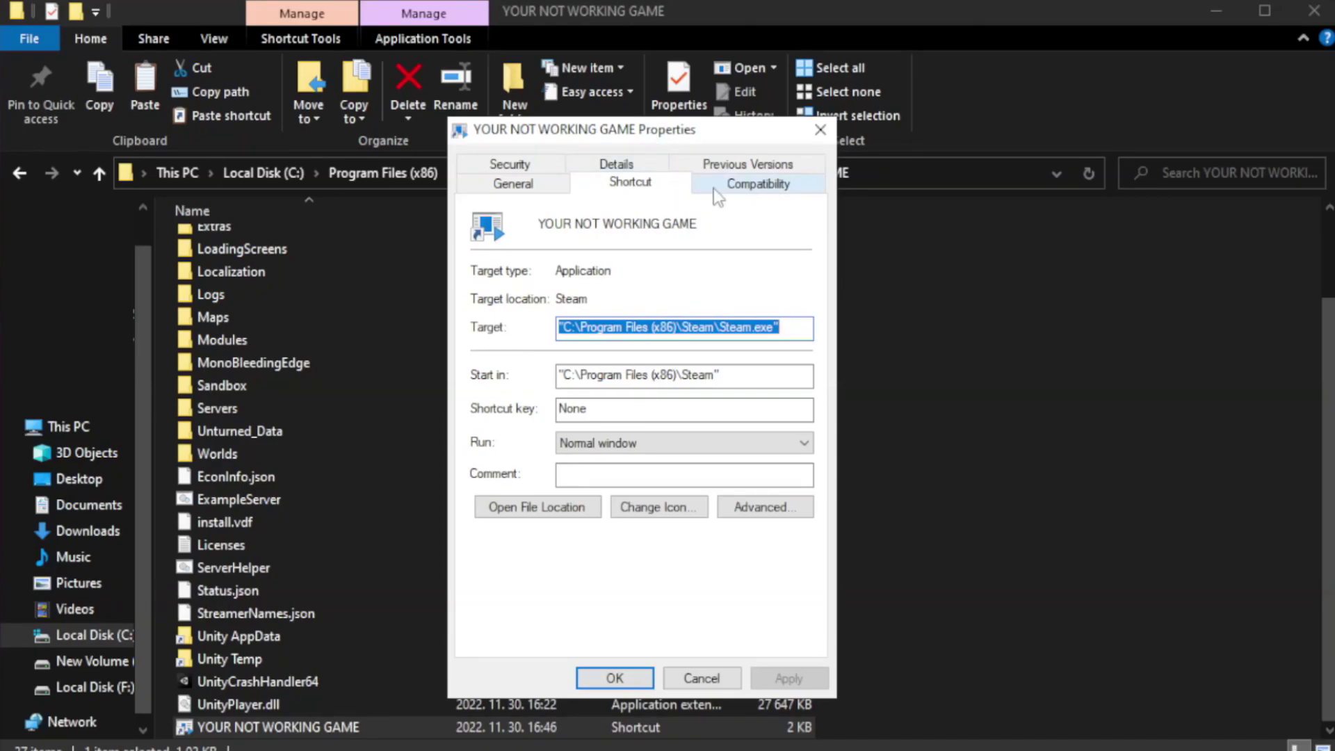
- Set the shortcut to Windows 8 compatibility mode, disable fullscreen optimizations, run as administrator, and save
left_click(751, 188)
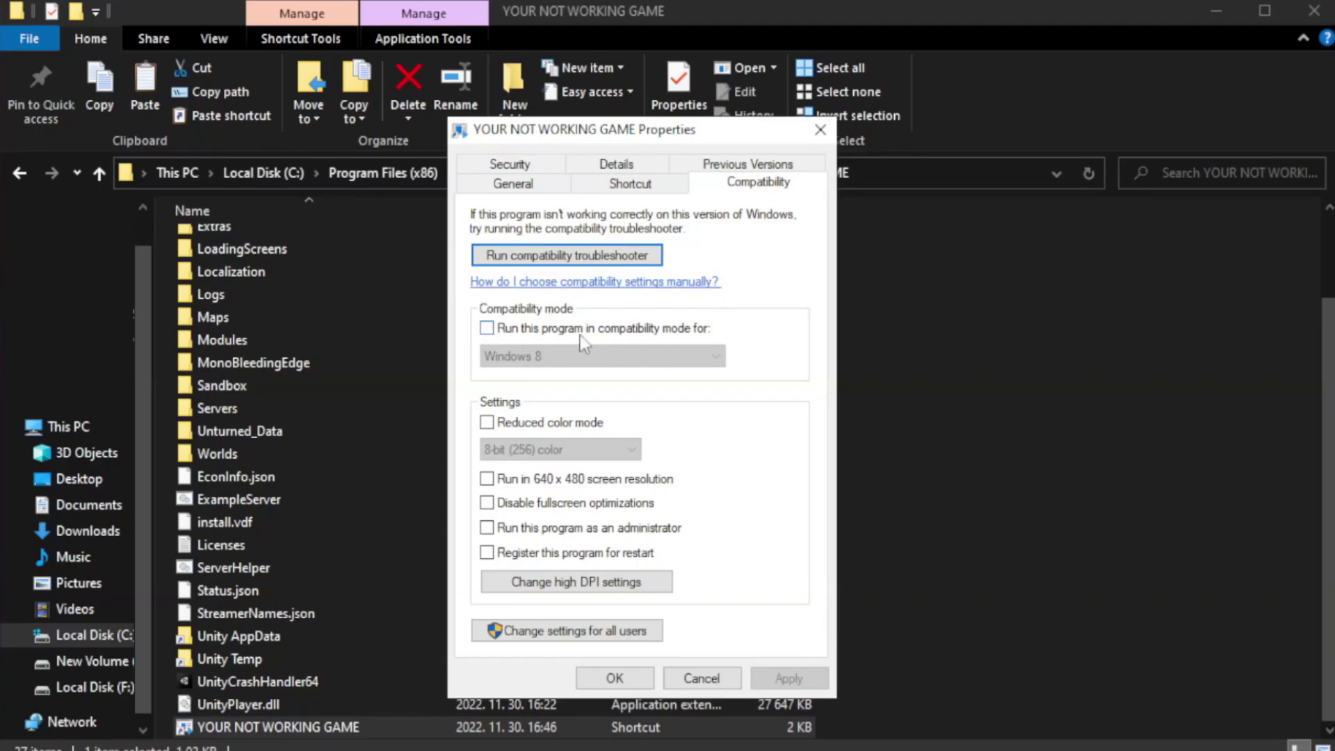
left_click(530, 333)
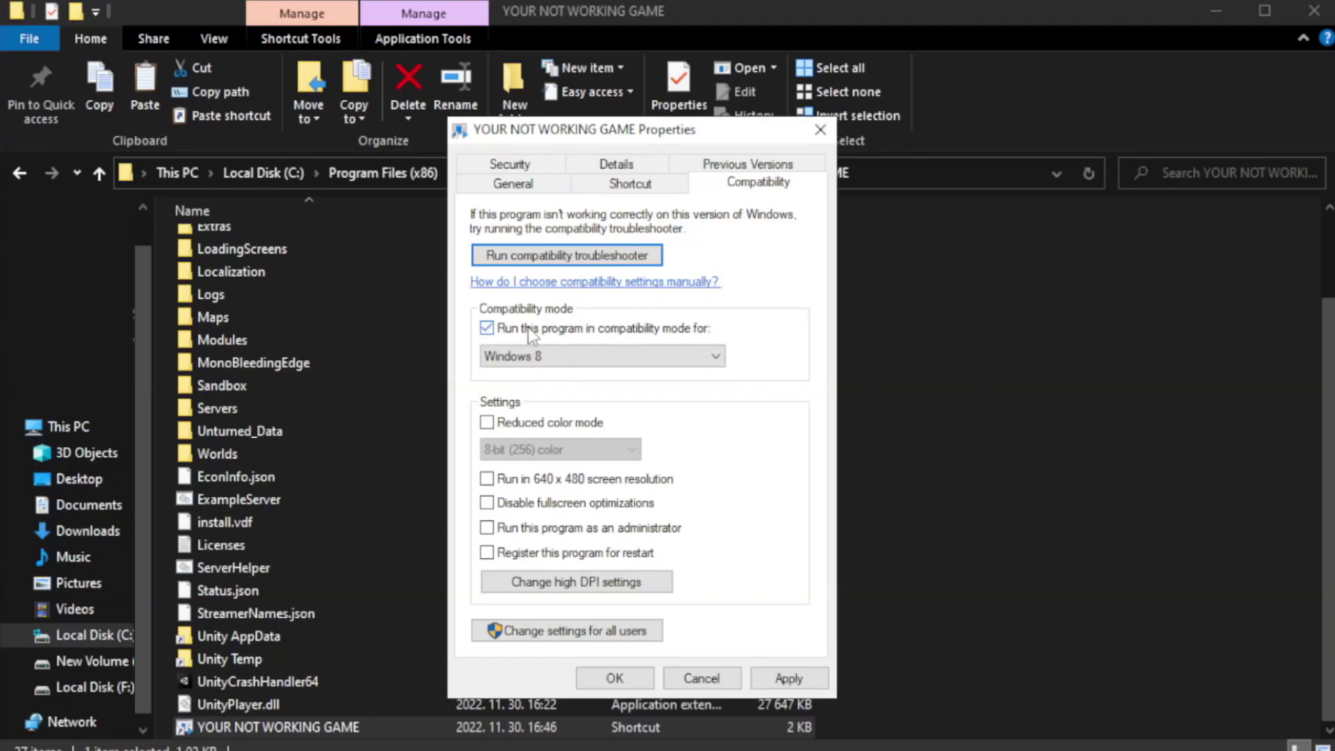
left_click(570, 355)
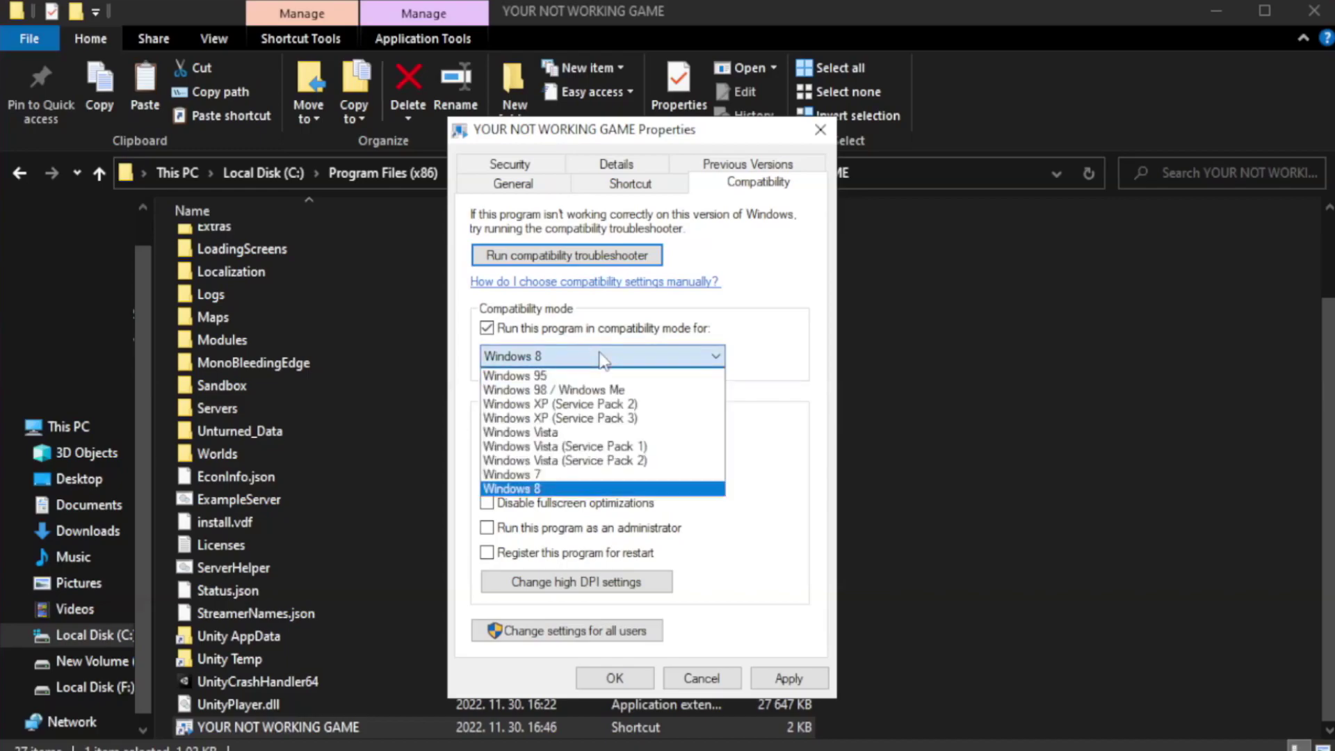
left_click(566, 489)
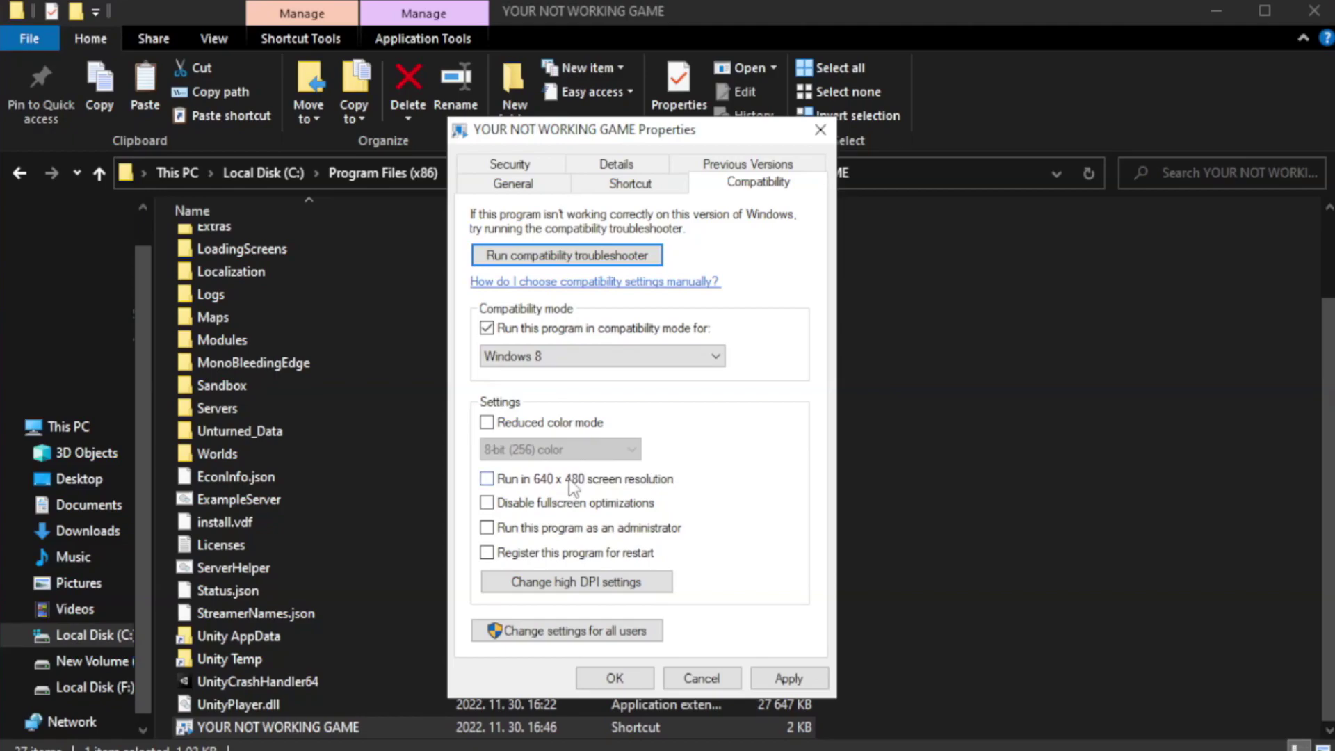
left_click(521, 512)
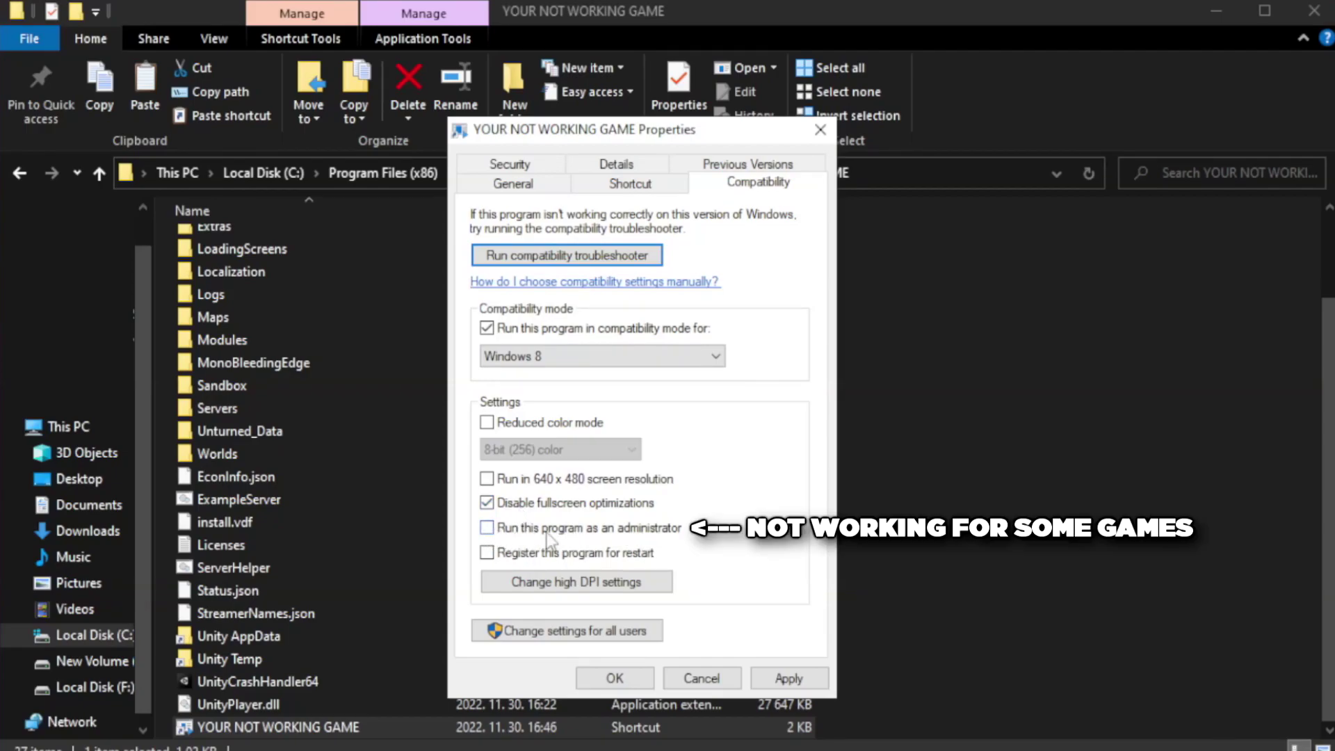
left_click(523, 537)
left_click(781, 684)
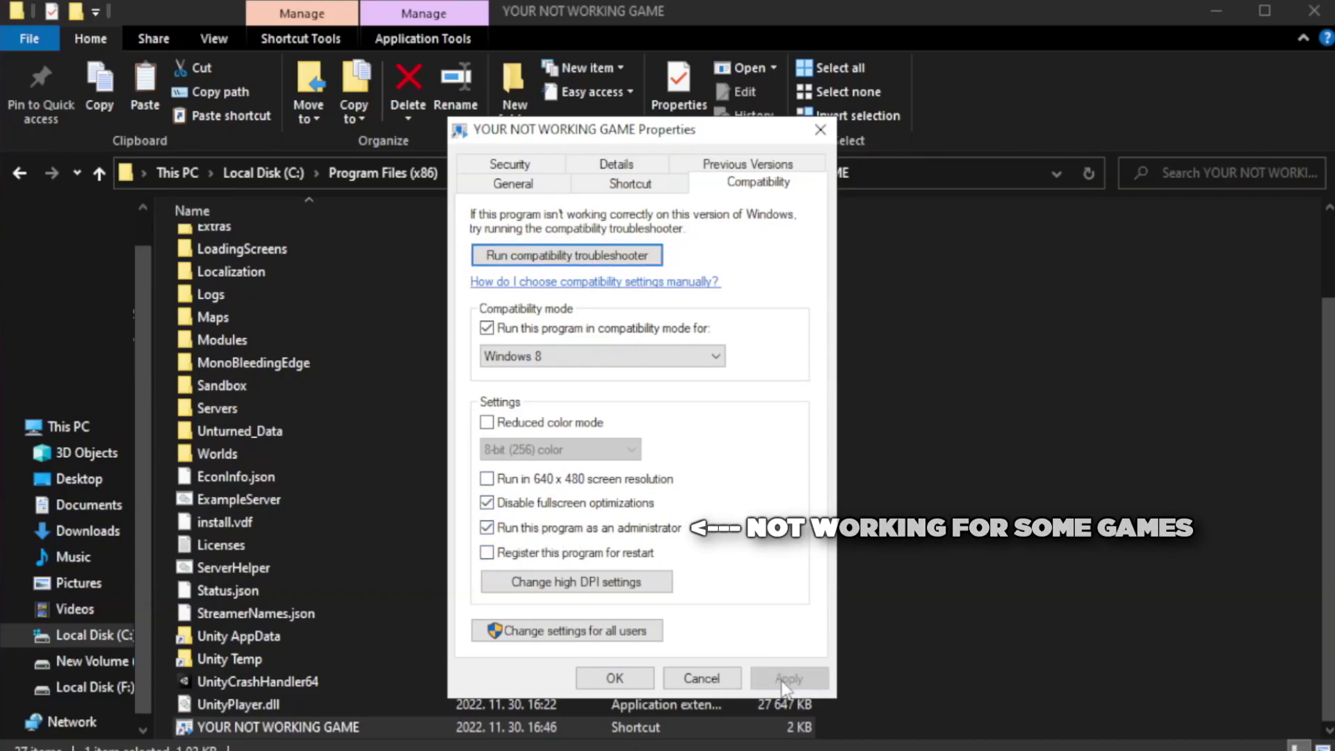
left_click(612, 680)
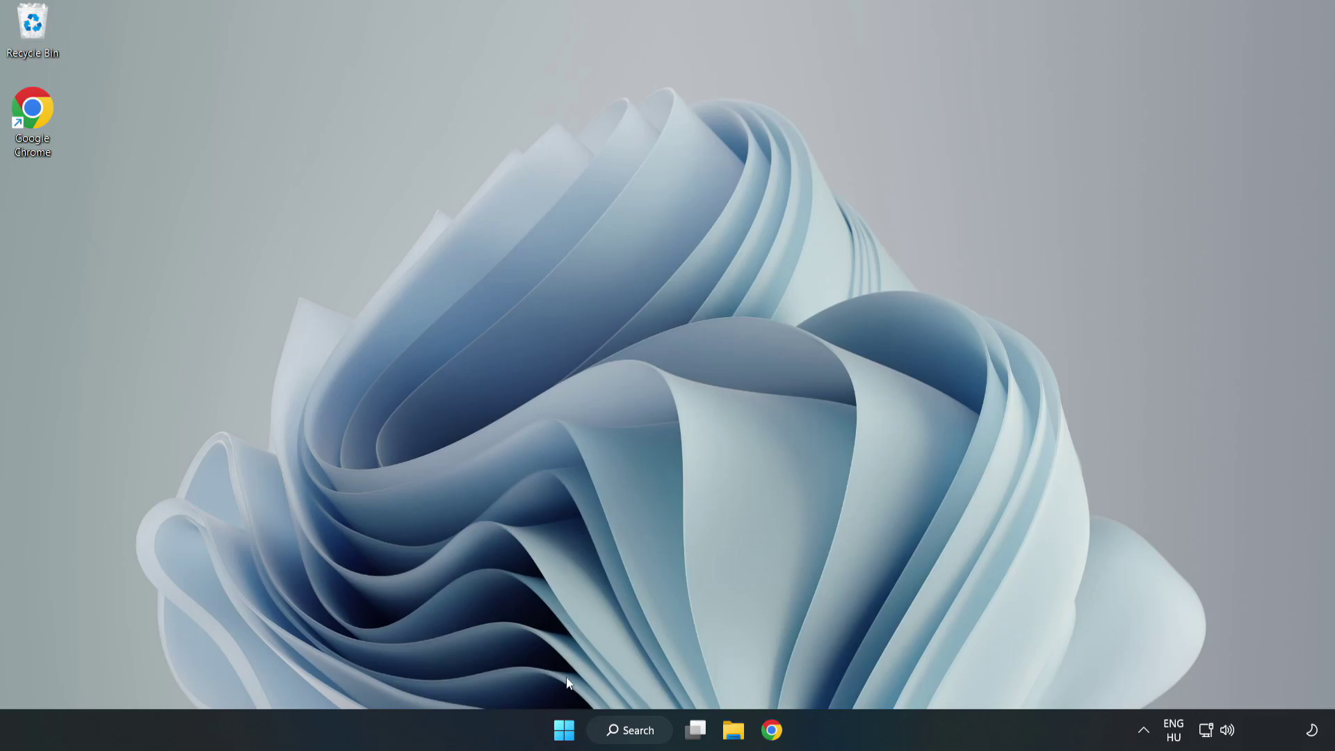
- Open Task Manager's startup apps and disable Cortana, Microsoft Edge, Microsoft Teams and Phone Link
right_click(566, 733)
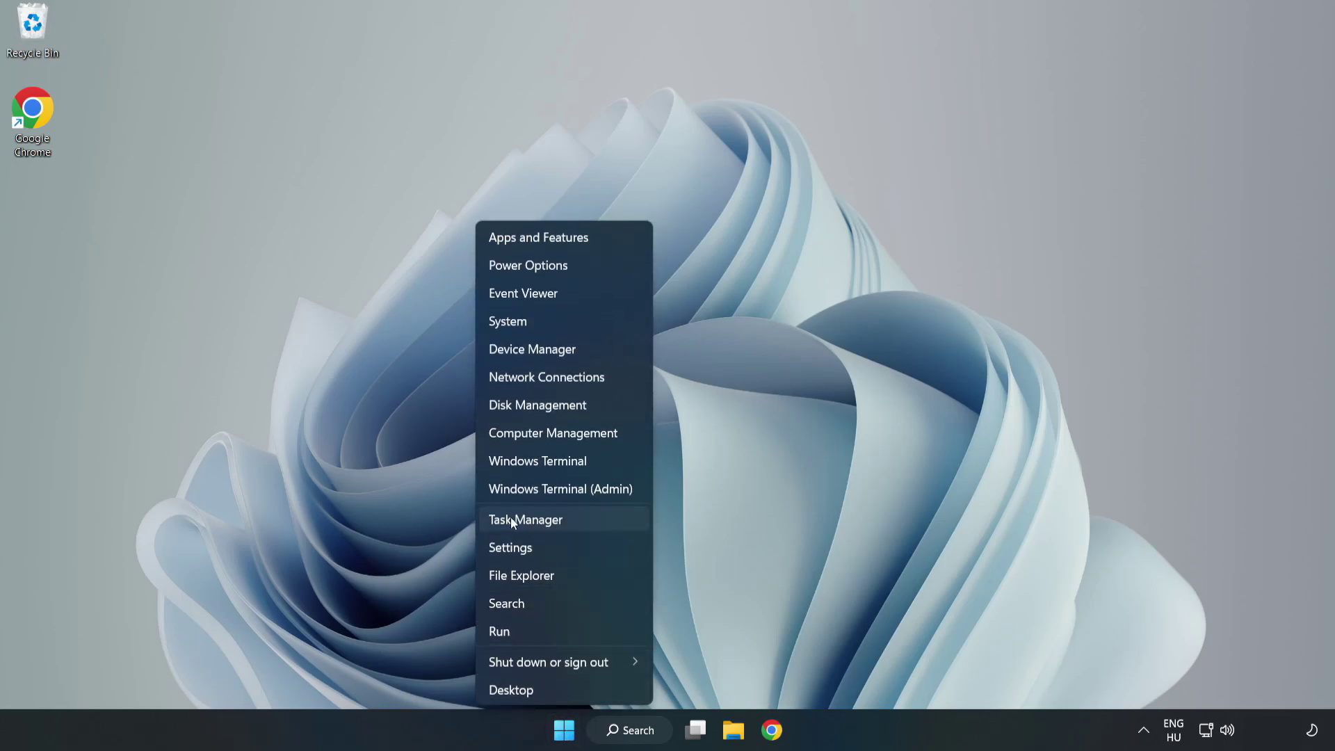
left_click(562, 521)
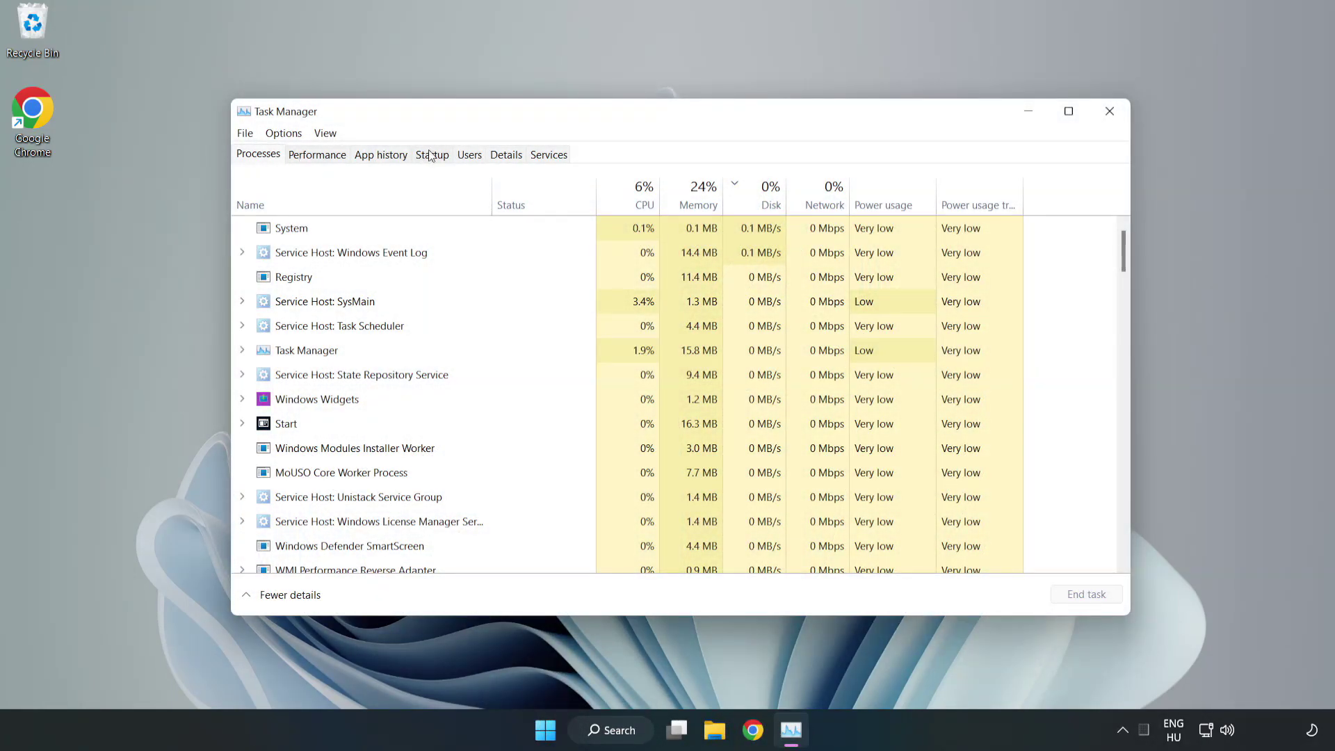
left_click(434, 158)
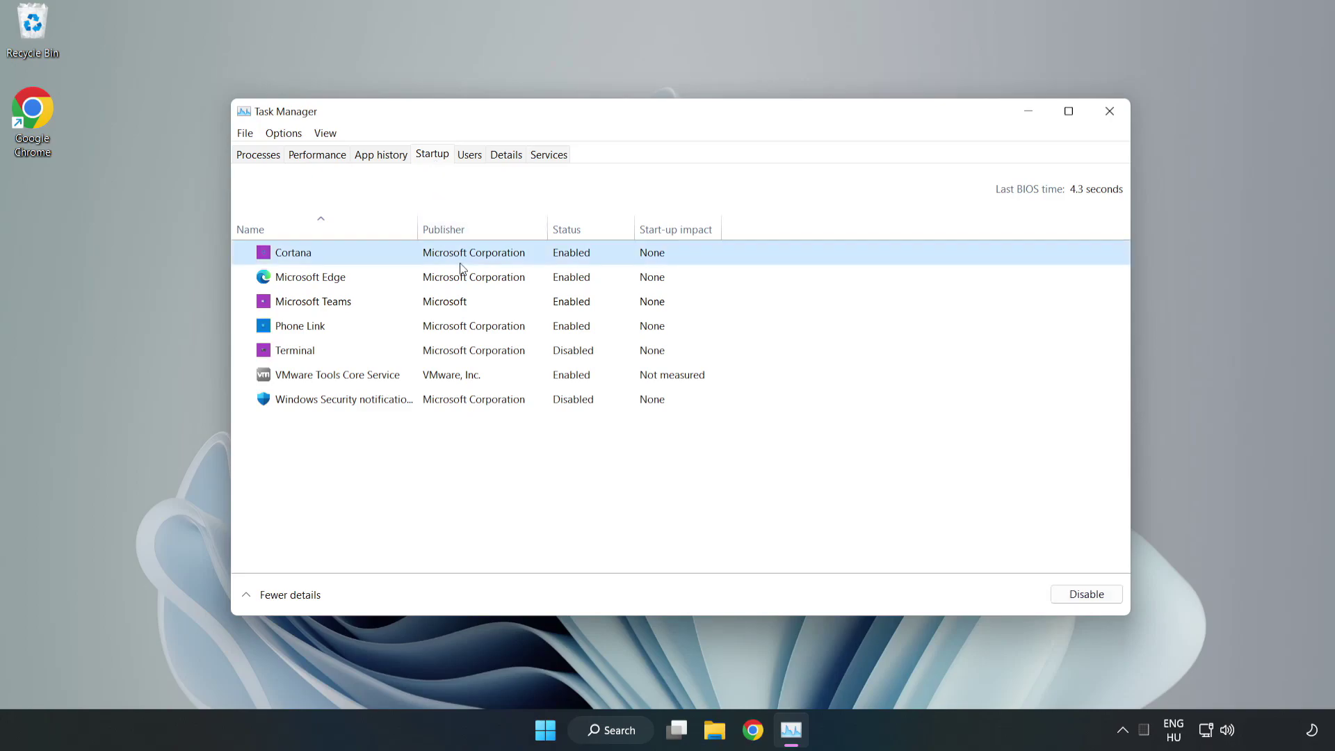
left_click(1081, 593)
left_click(575, 274)
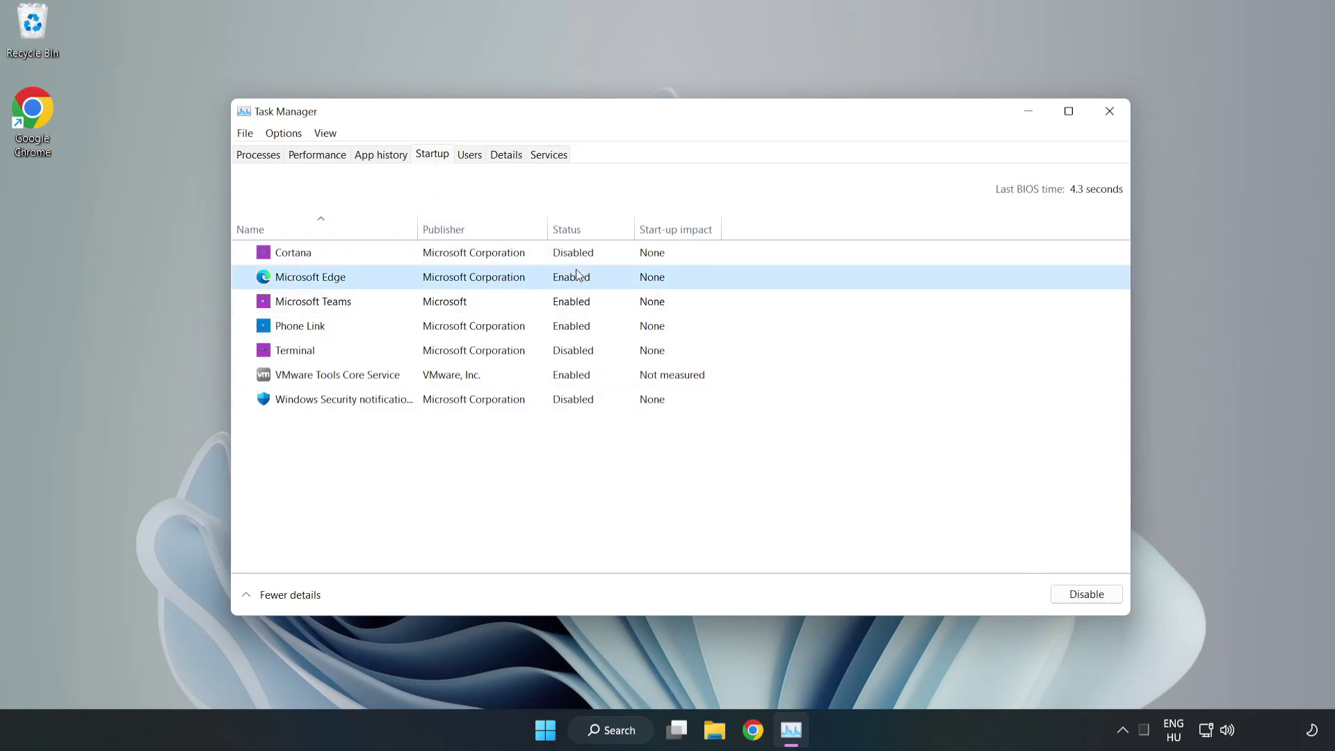
left_click(1086, 594)
left_click(584, 301)
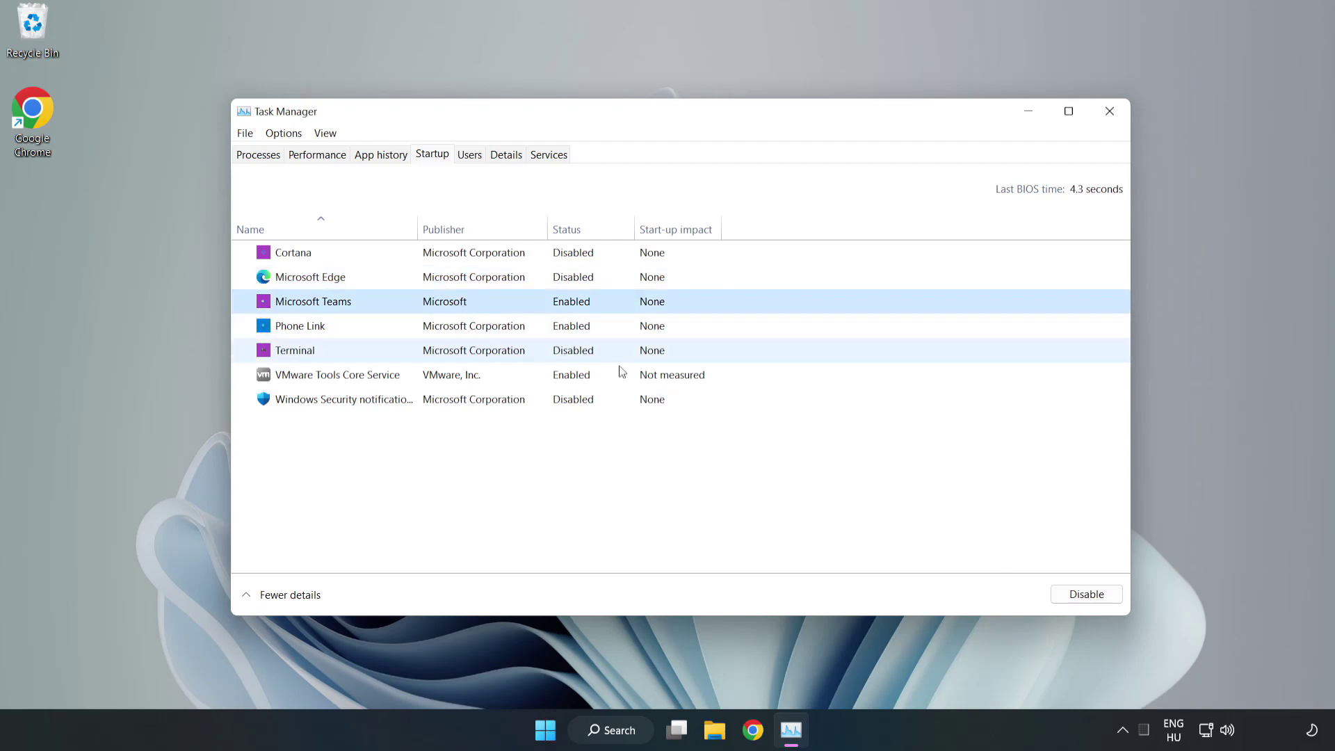
left_click(1085, 593)
left_click(447, 331)
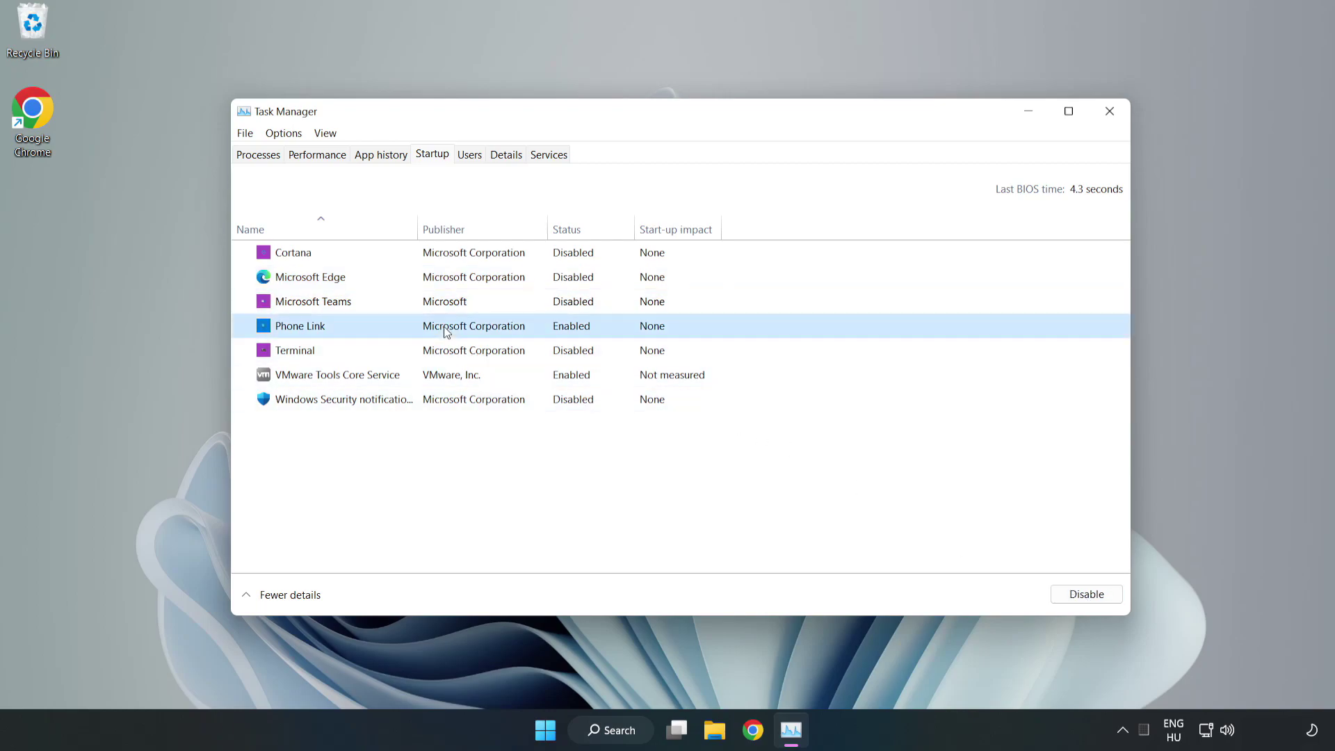
left_click(1111, 598)
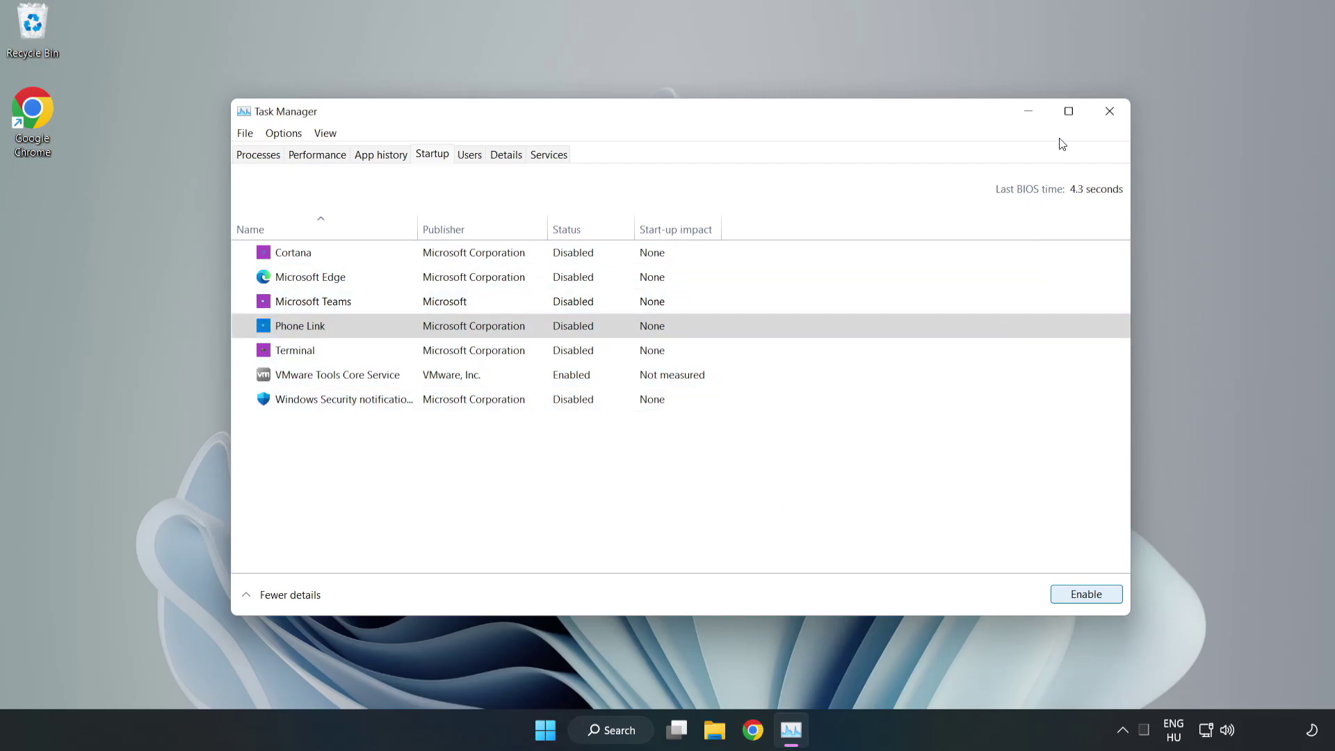
- Close Task Manager, search for 'cmd', and bring up Command Prompt's launch options
left_click(1109, 111)
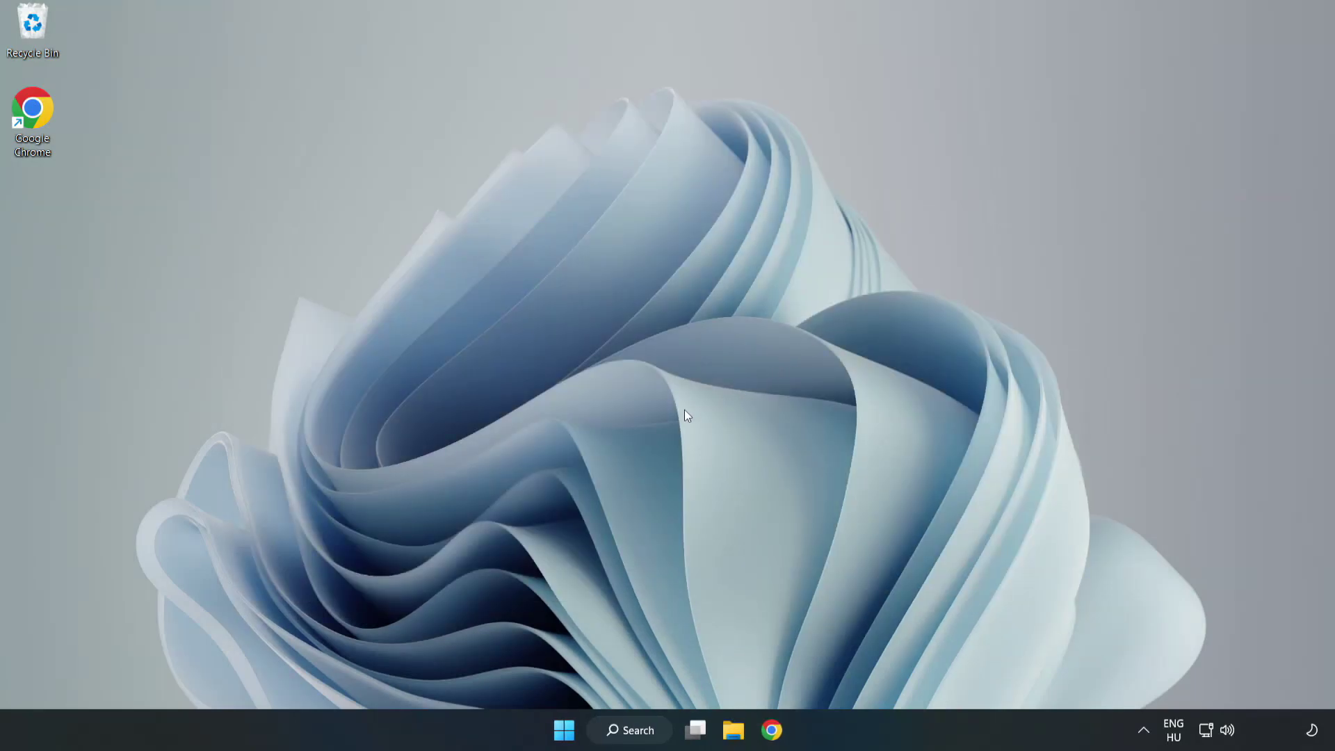
left_click(653, 723)
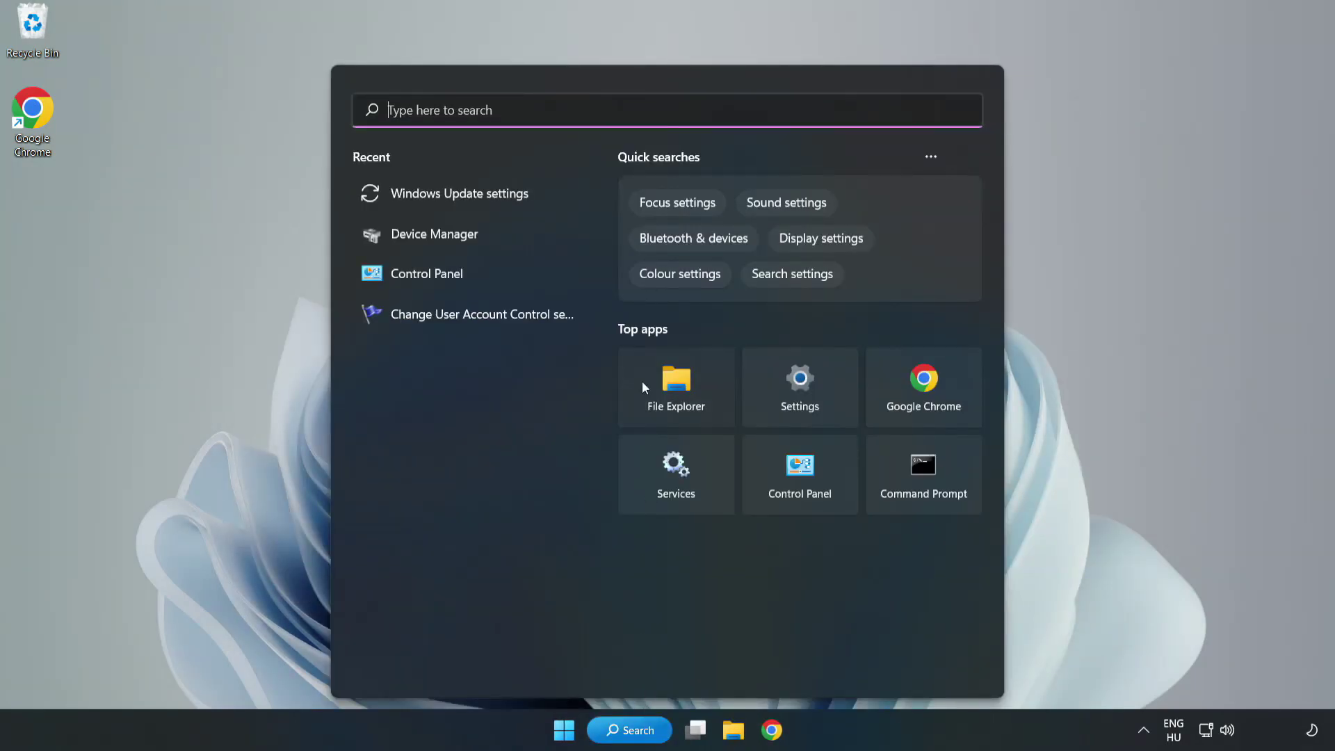
type("cmd")
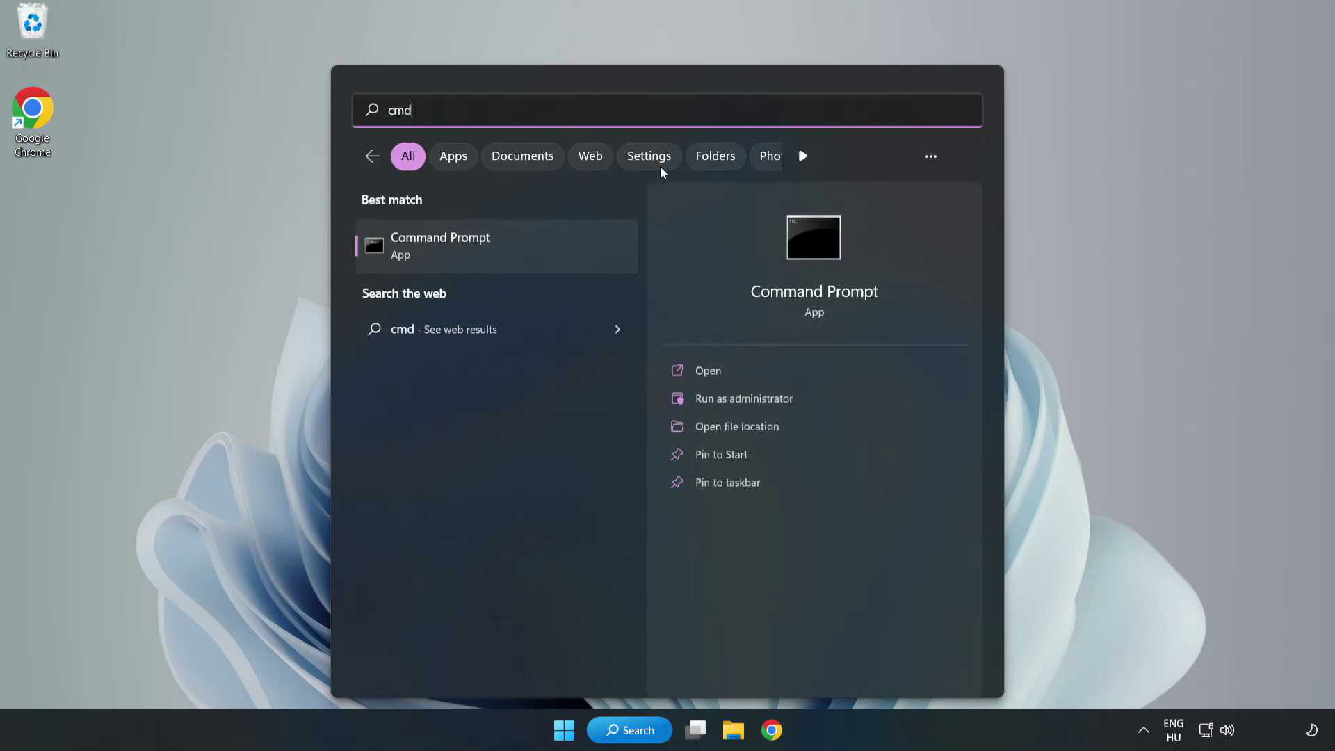
right_click(525, 252)
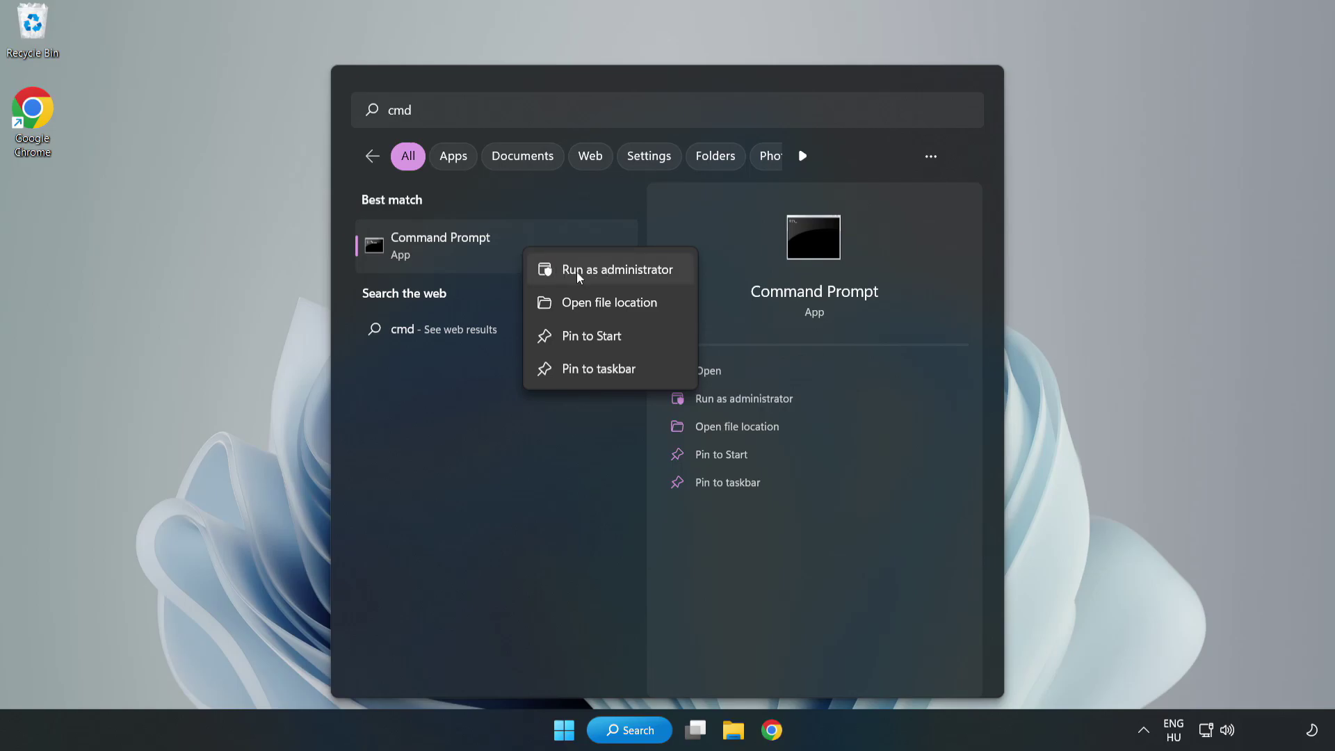
- Run sfc /scannow in an administrator Command Prompt, then close it after no integrity violations
left_click(577, 271)
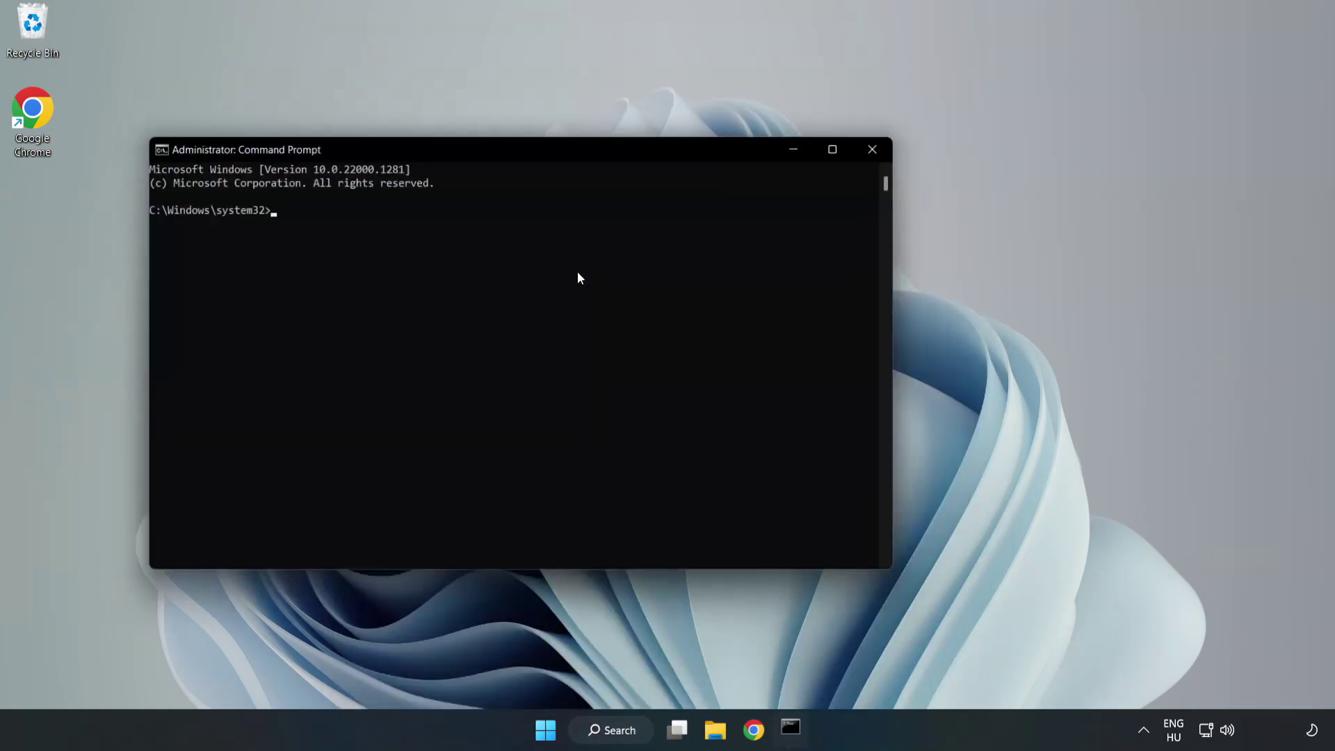
left_click_drag(533, 149, 680, 154)
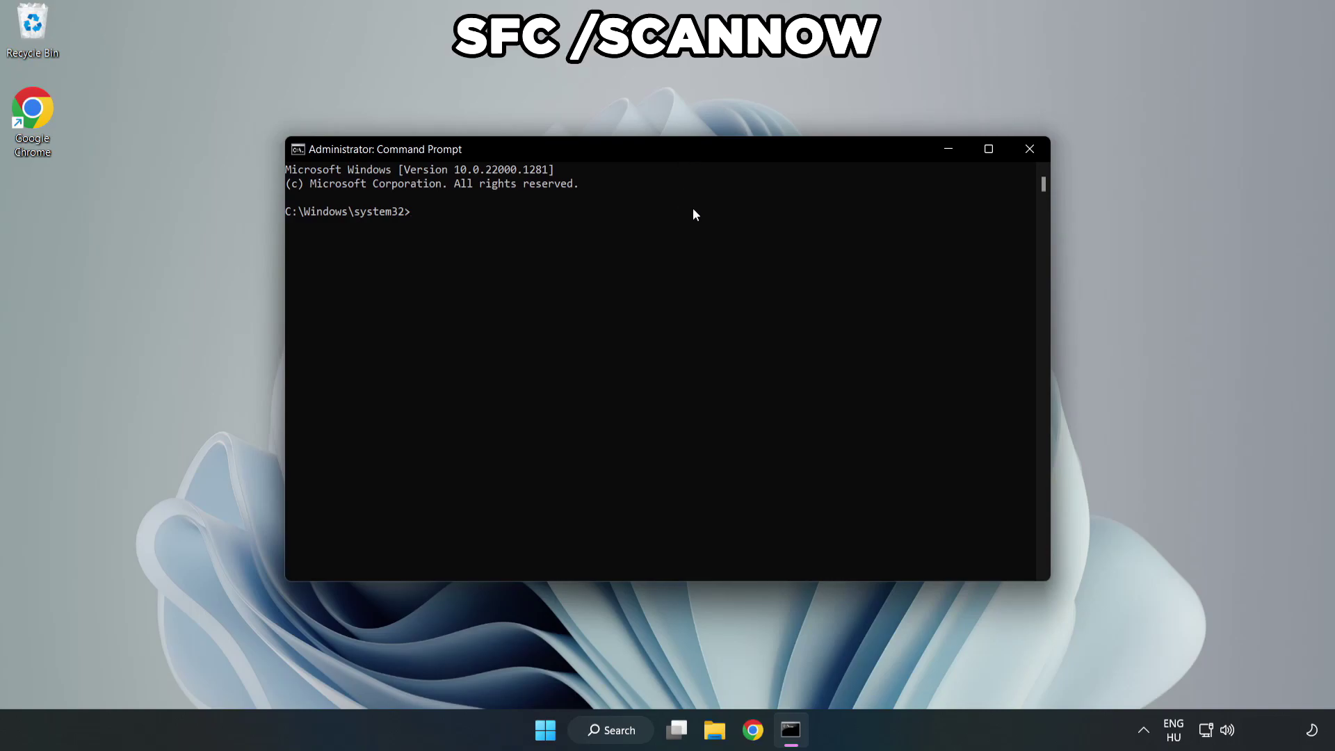
type("sfc /scannow")
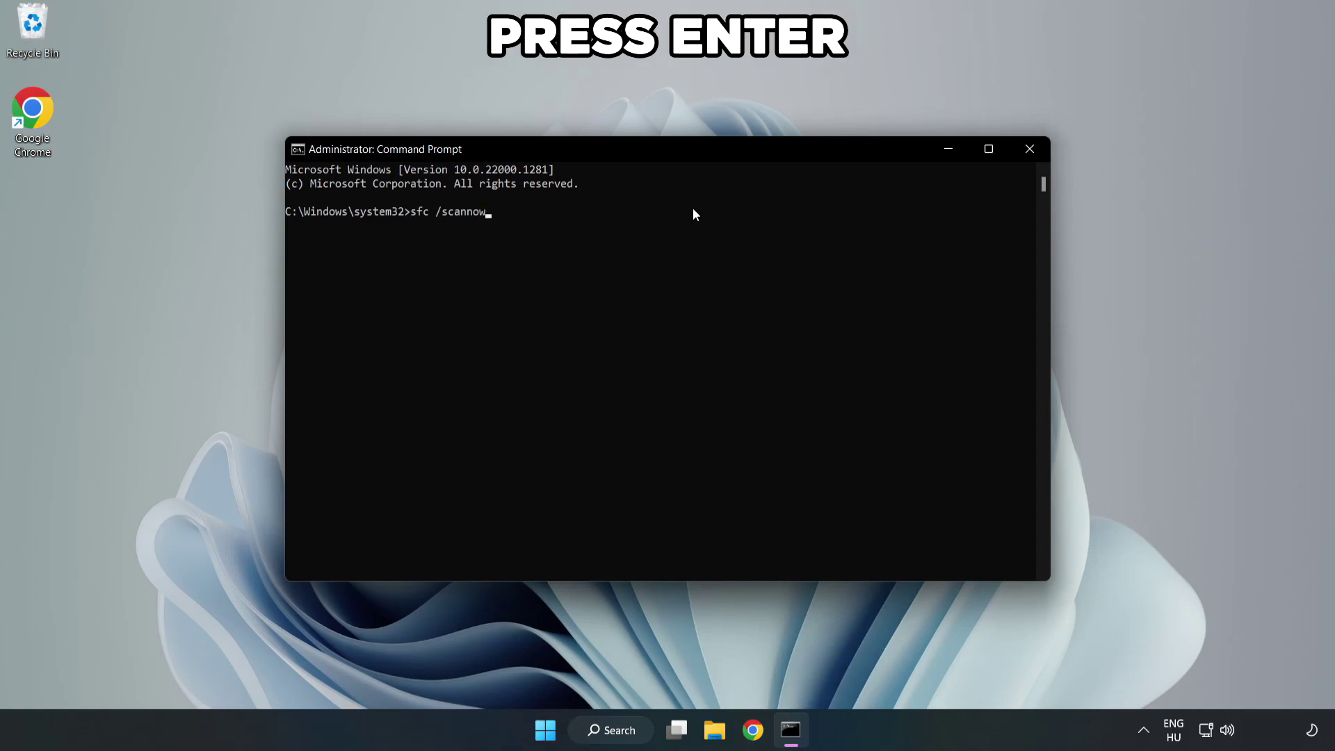
key("Return")
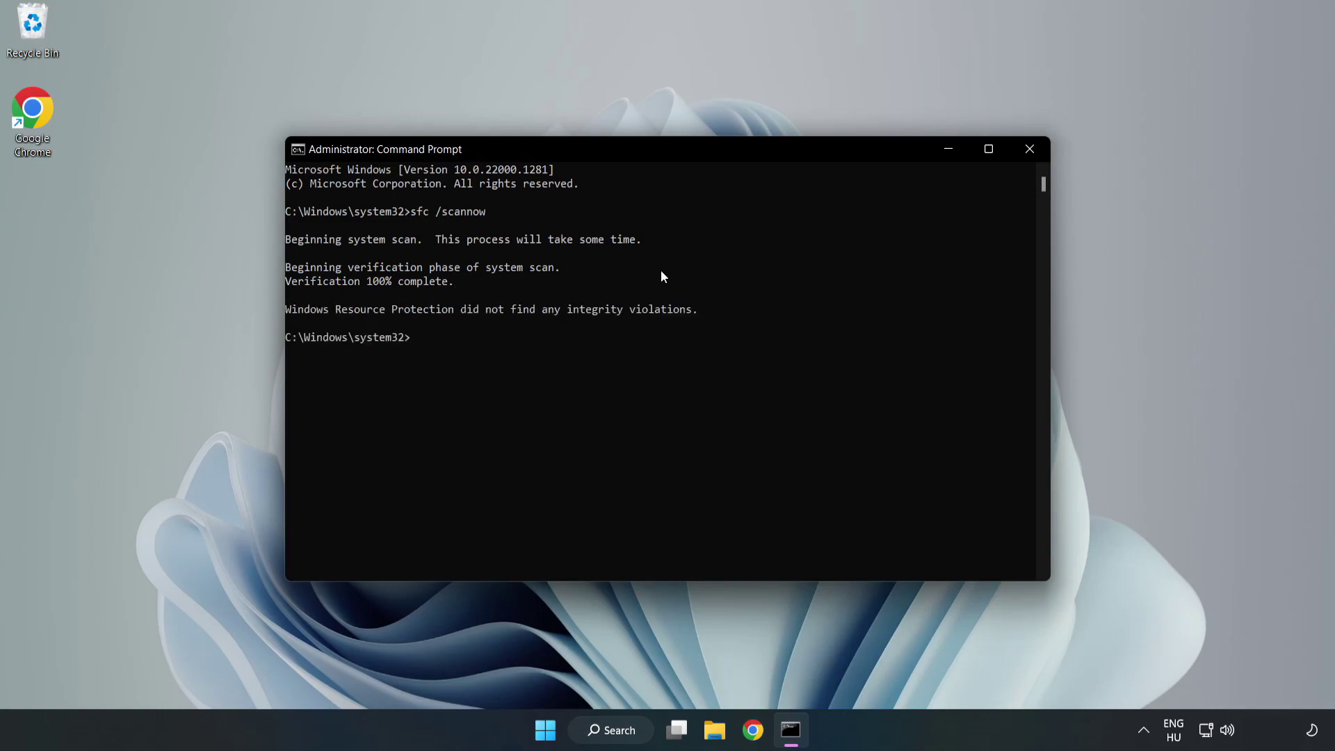
left_click(1029, 155)
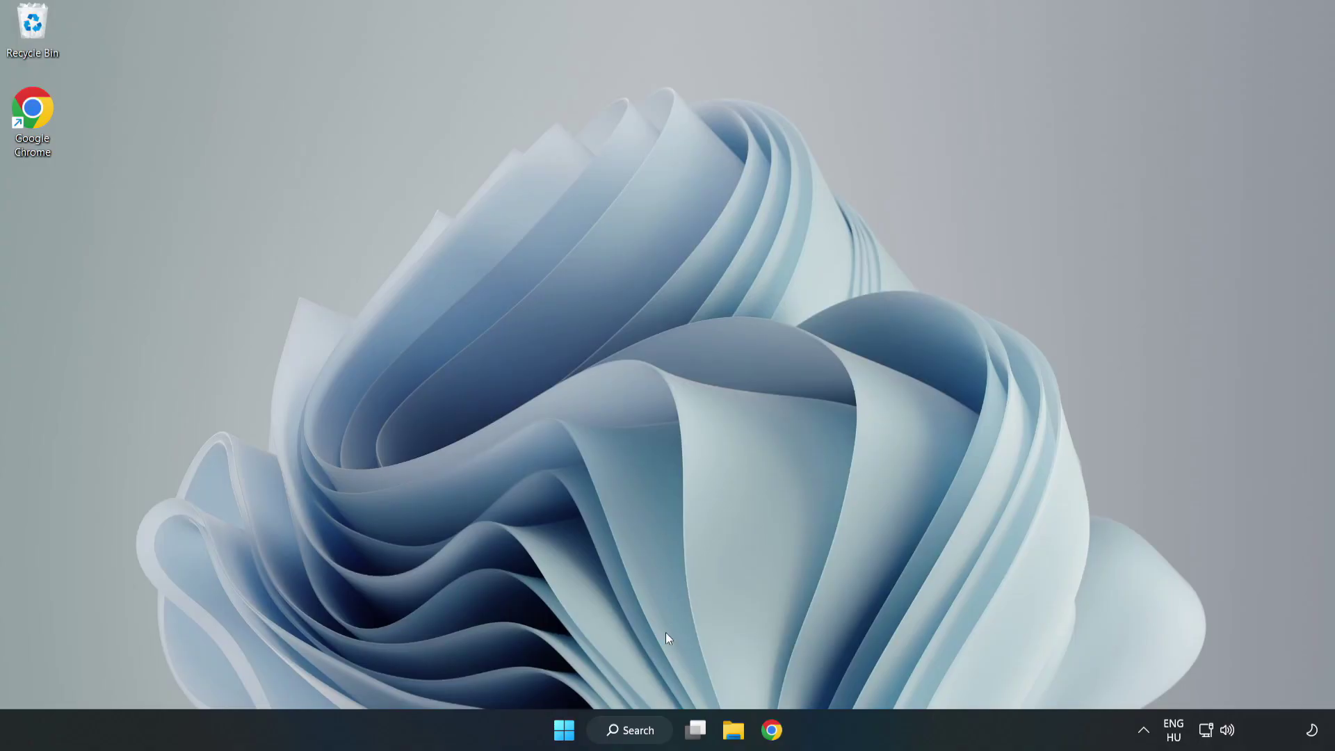
- Search Windows for 'security' and launch the Windows Security app
left_click(640, 737)
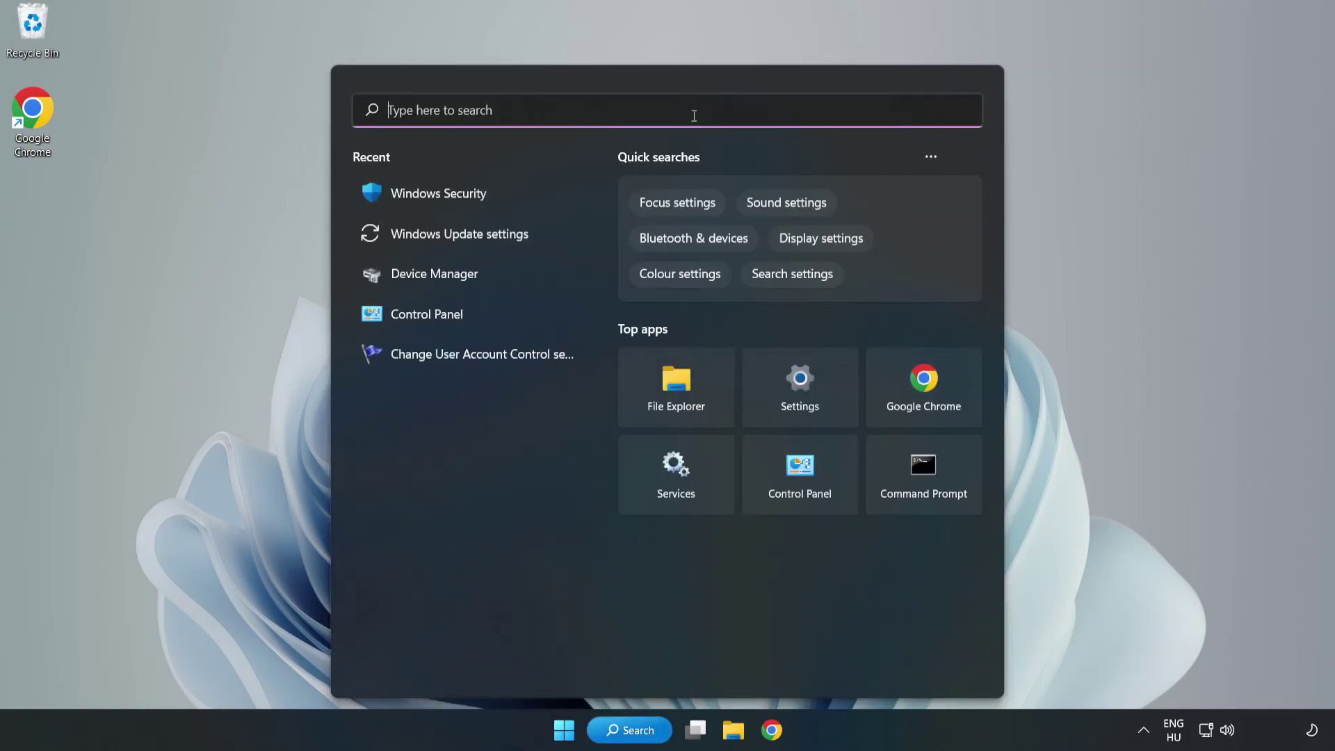
type("secu")
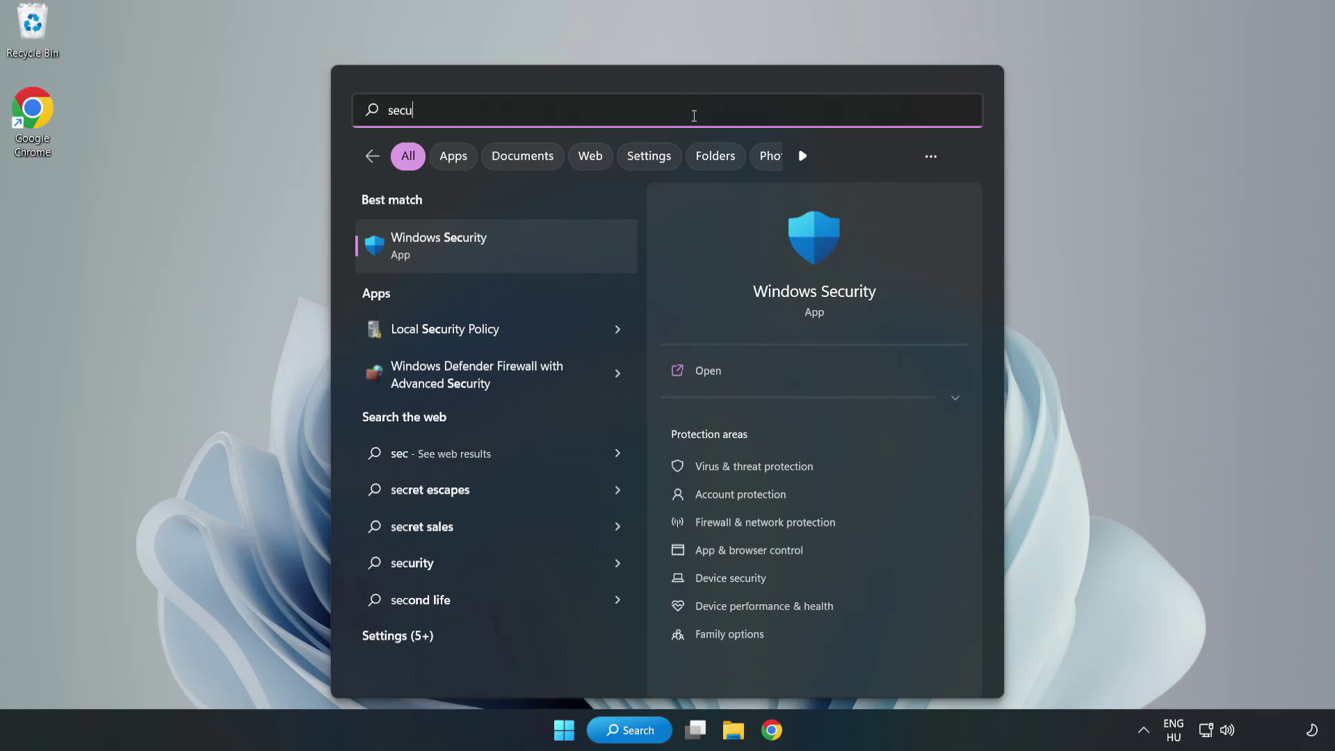
type("rity")
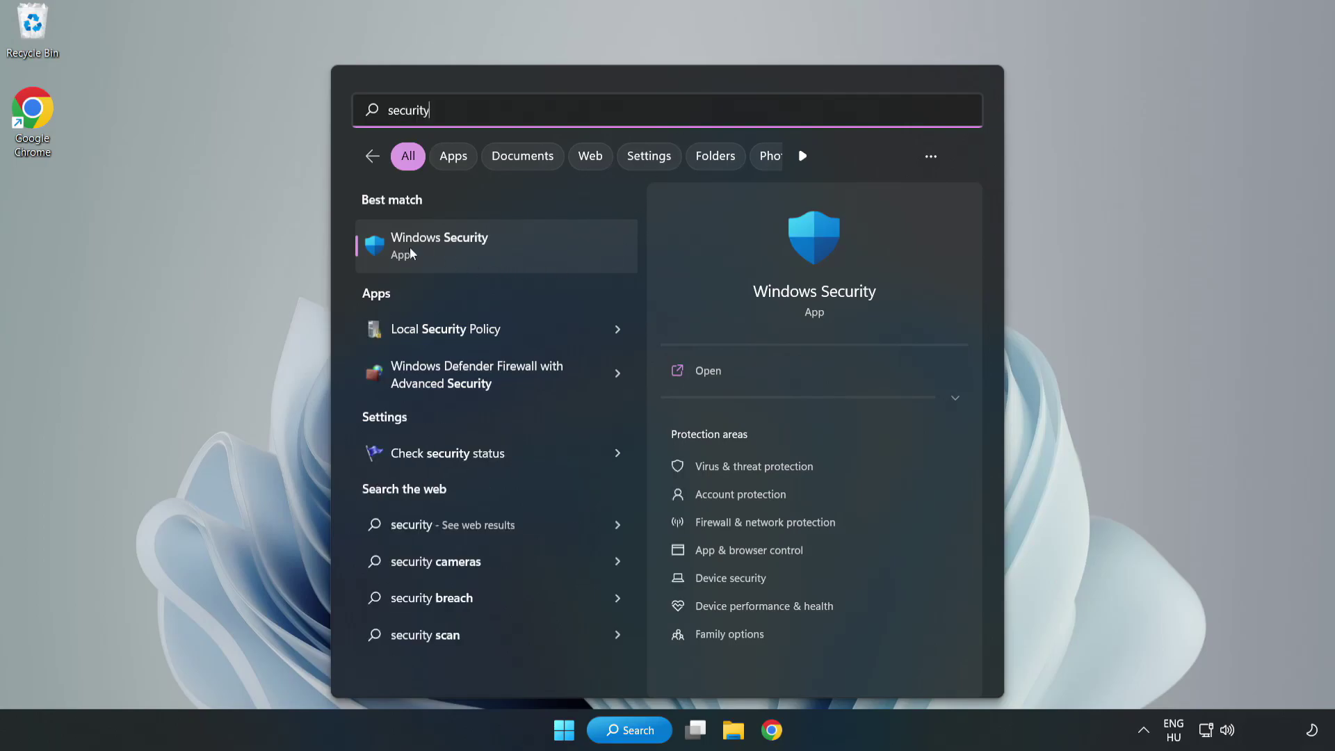
left_click(483, 255)
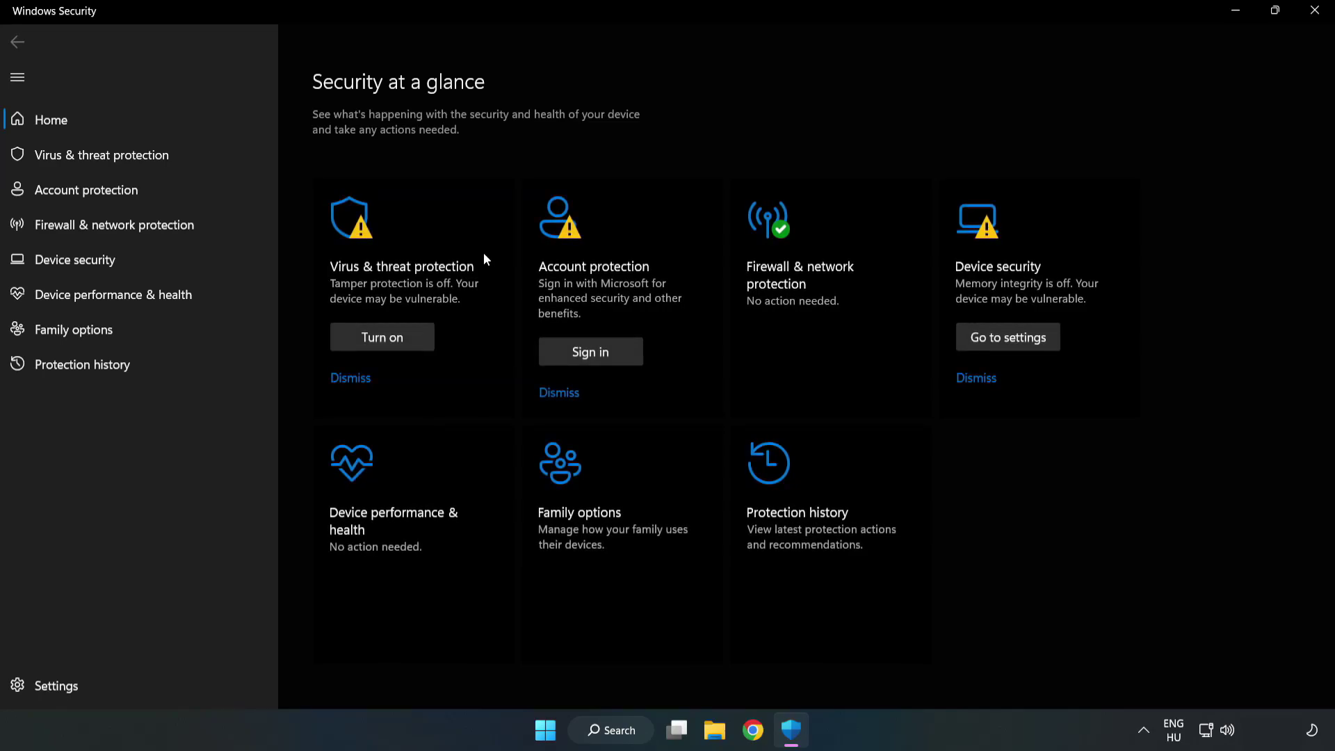
- Go into Virus & threat protection settings and reach the empty Defender Exclusions list
left_click(86, 160)
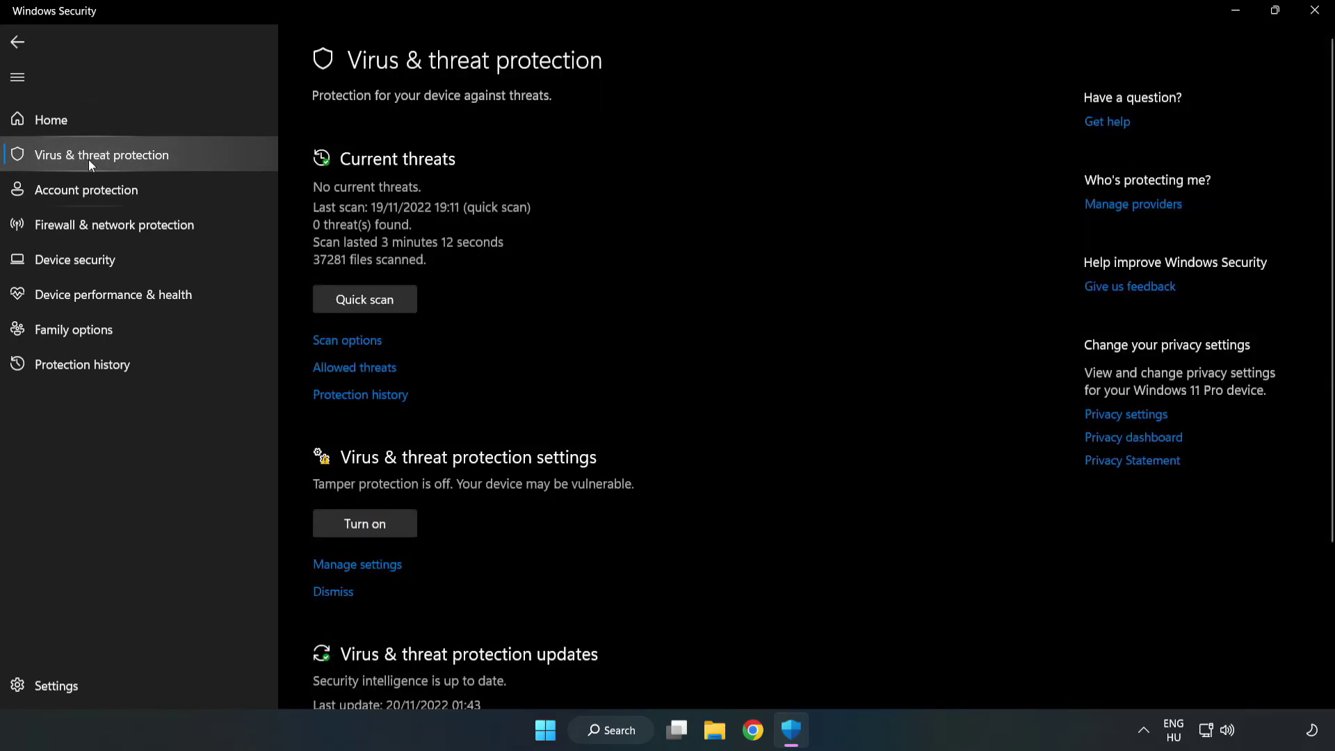
scroll(696, 268, "down", 3)
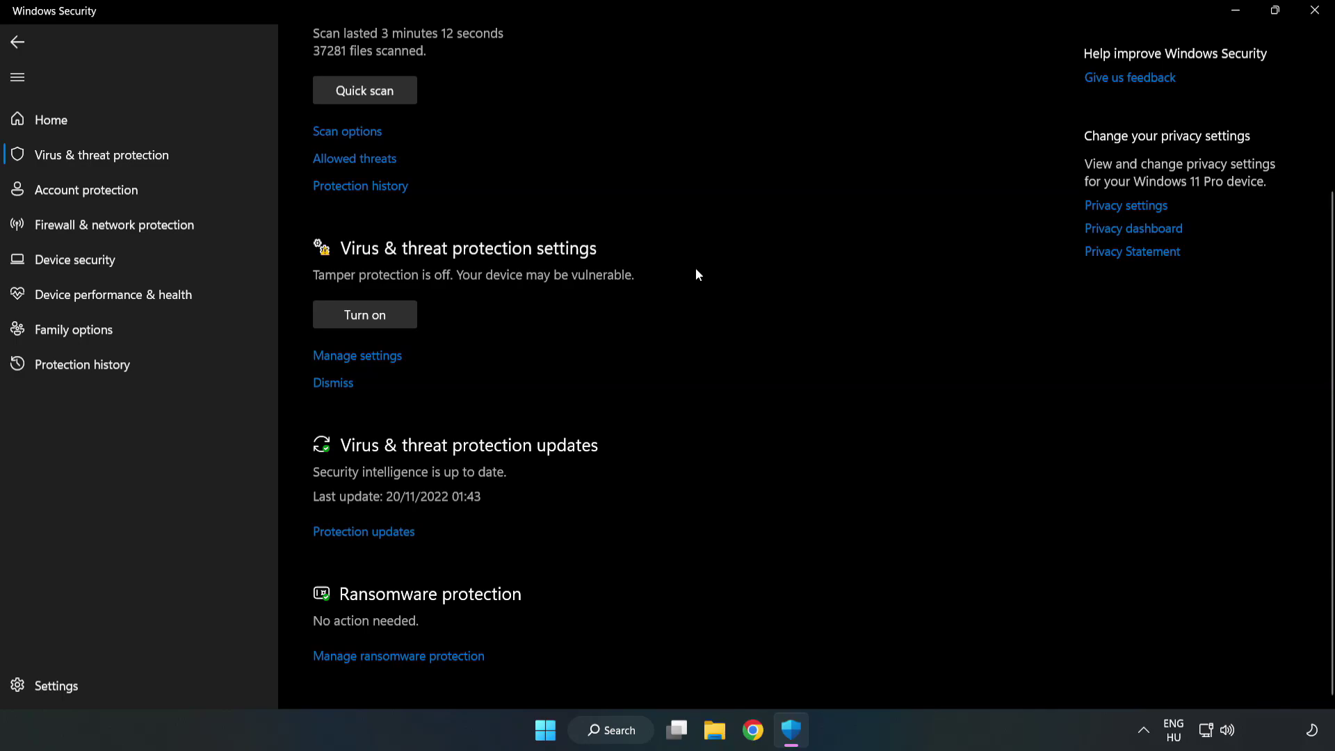
left_click(365, 359)
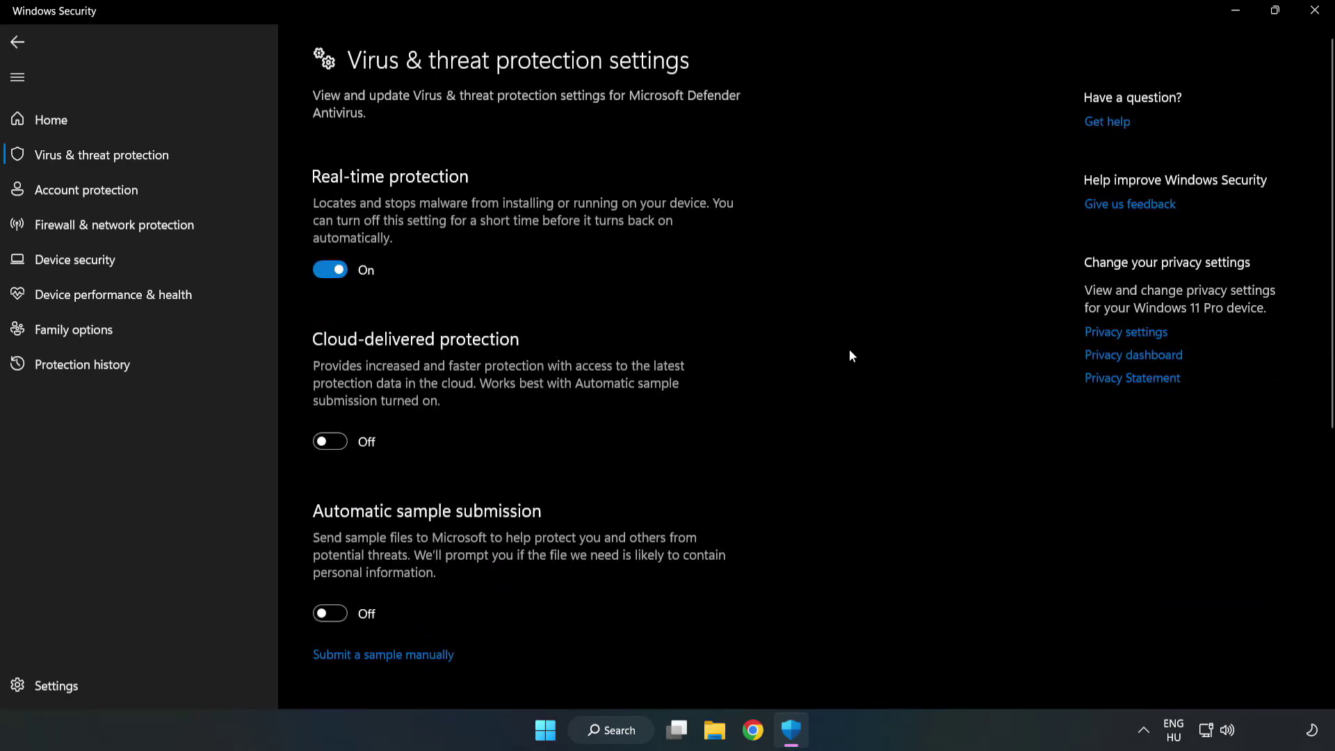
scroll(849, 350, "down", 6)
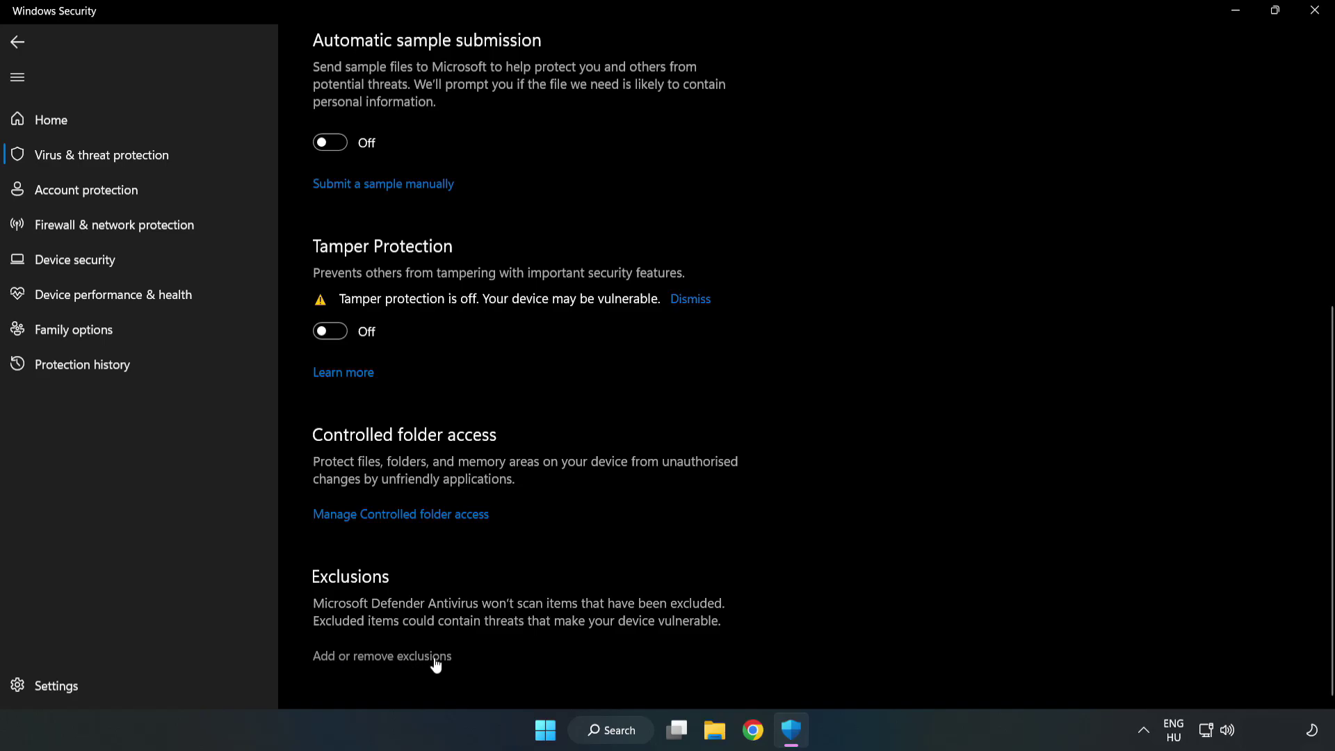
left_click(394, 657)
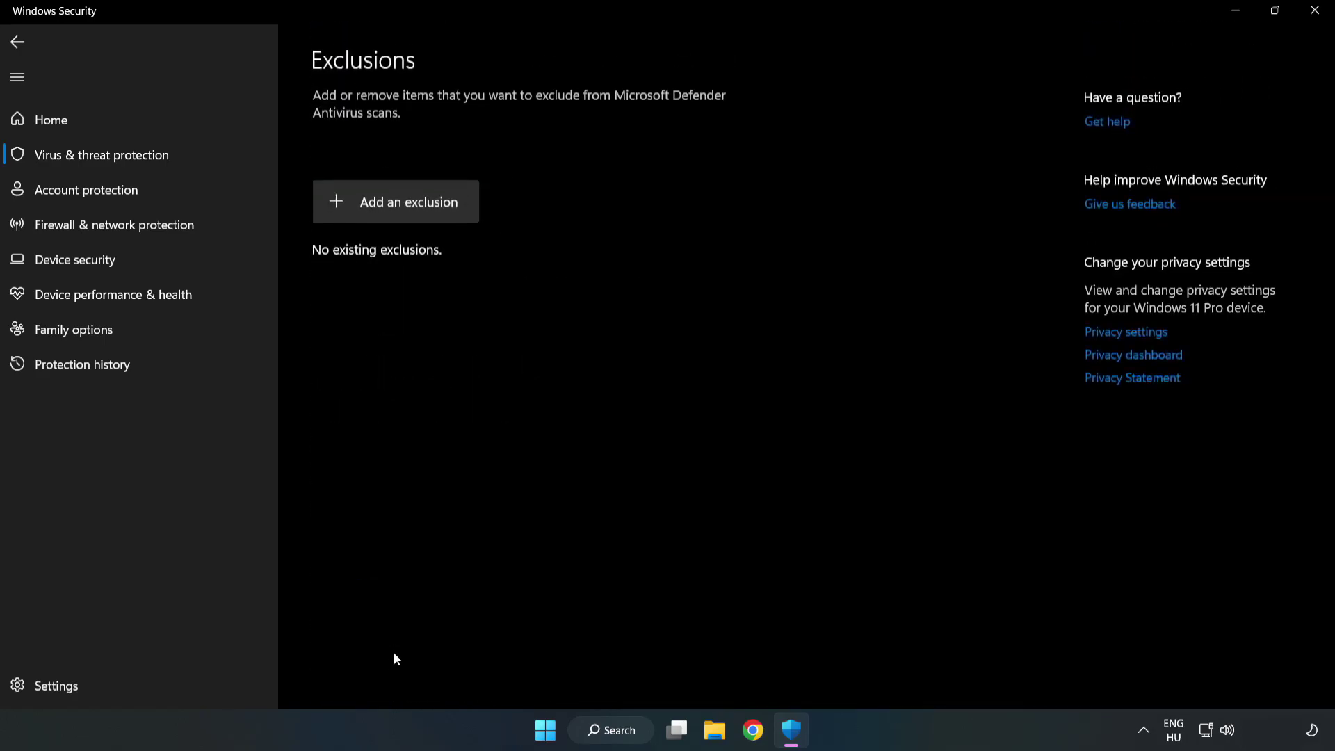
- Add the NOT WORKING APP shortcut from C:\Program Files (x86) as a file exclusion (chrome.exe)
left_click(409, 209)
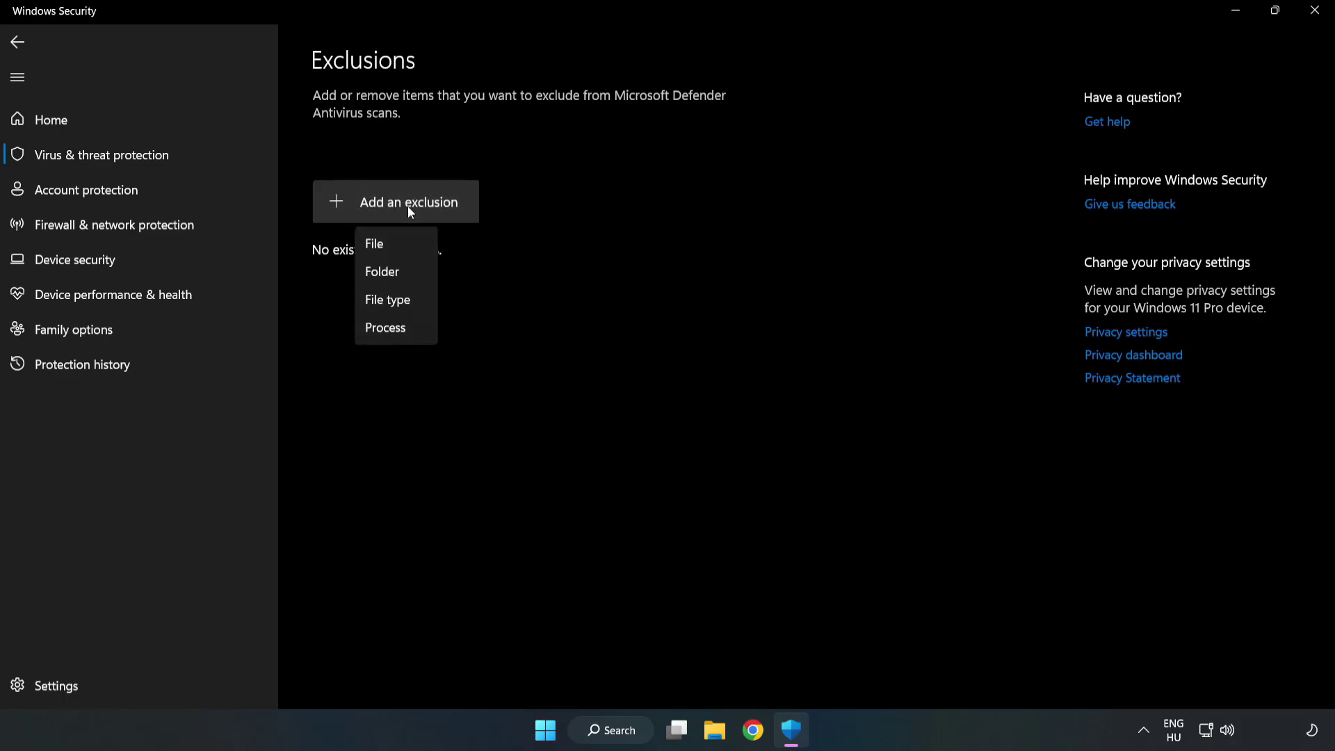
left_click(381, 245)
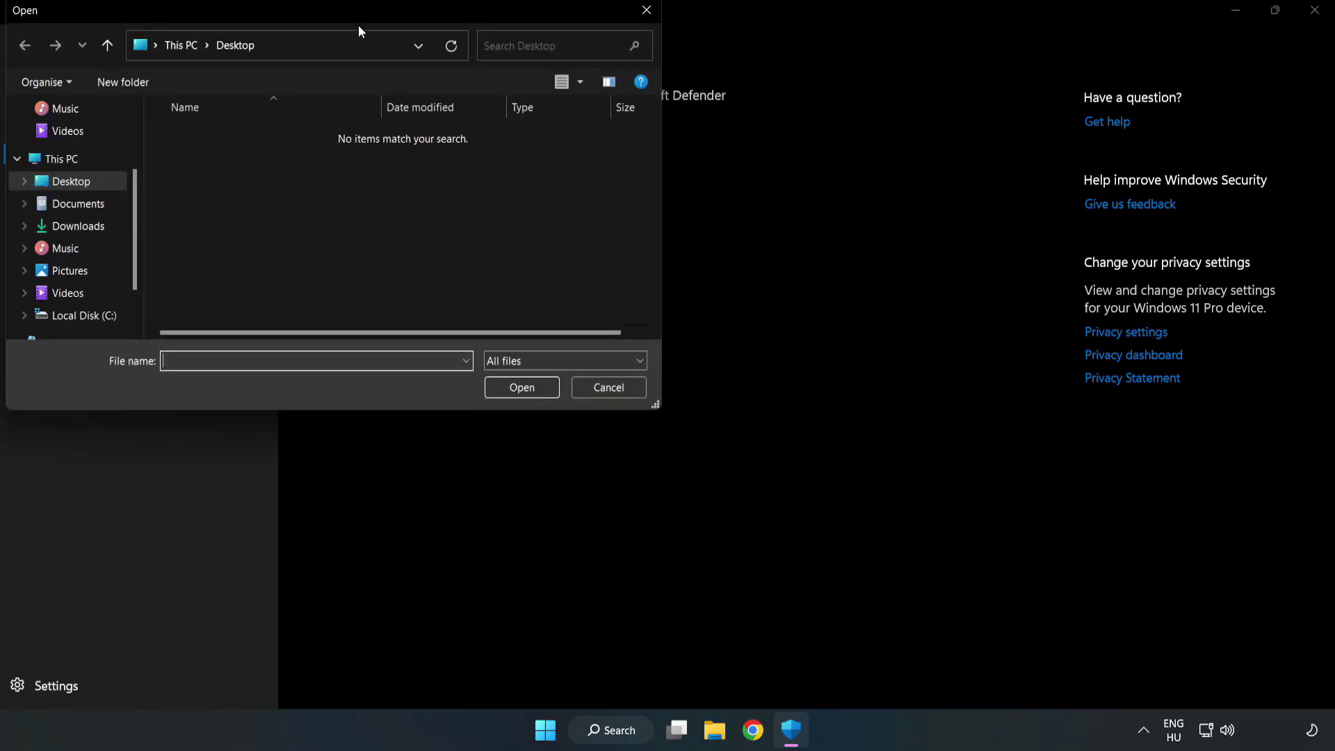
left_click_drag(359, 28, 615, 149)
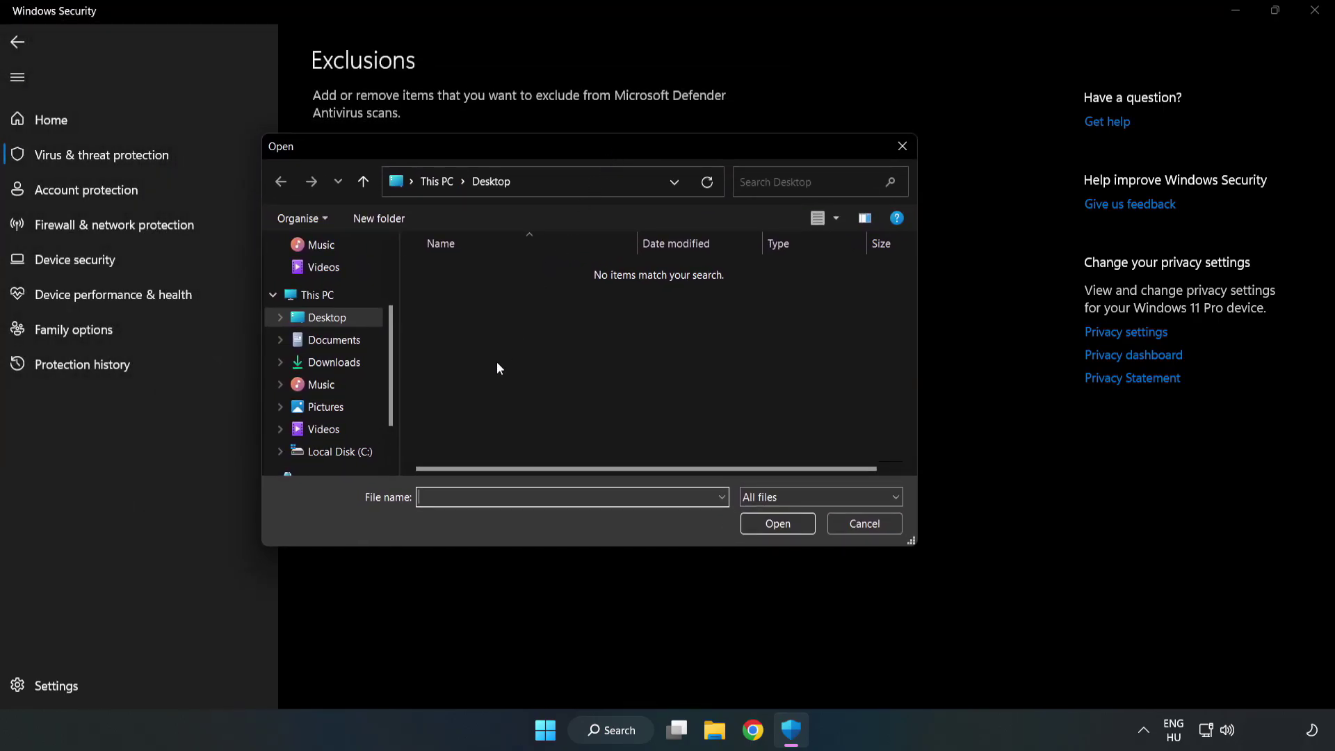
left_click(341, 452)
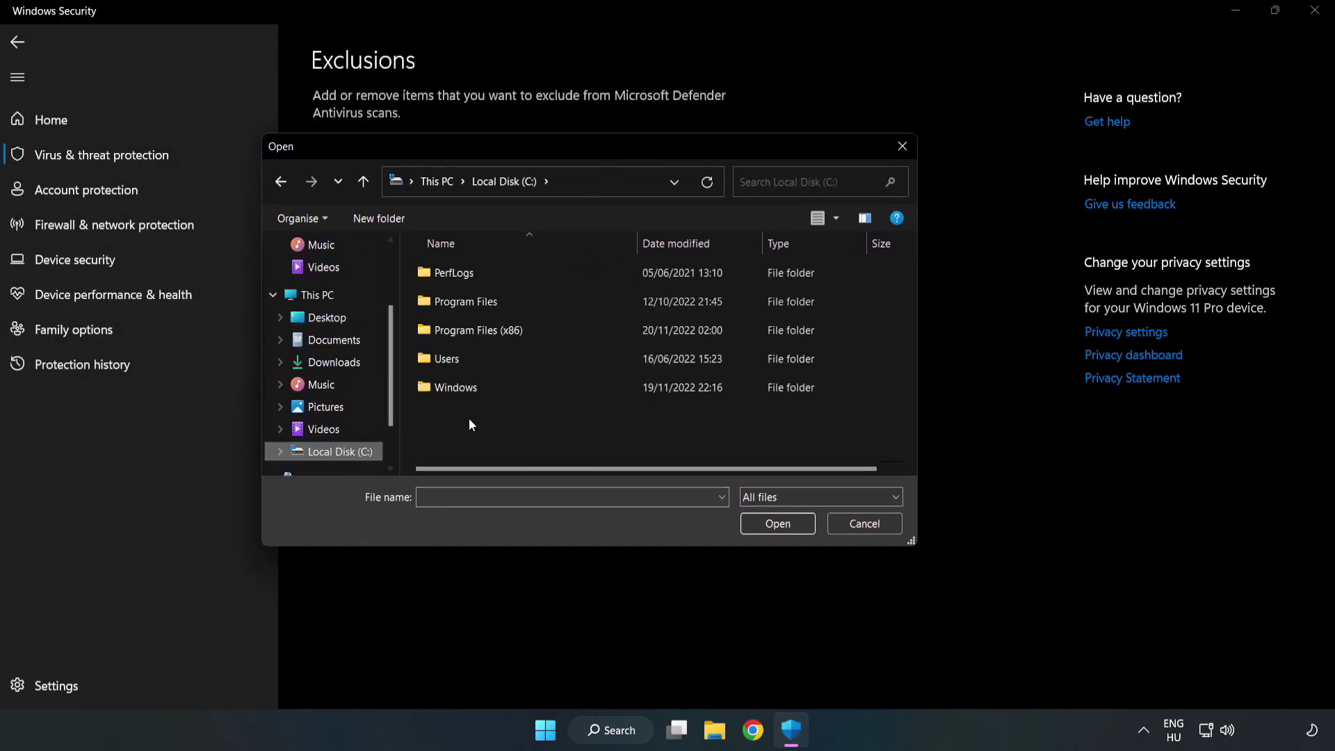
double_click(524, 332)
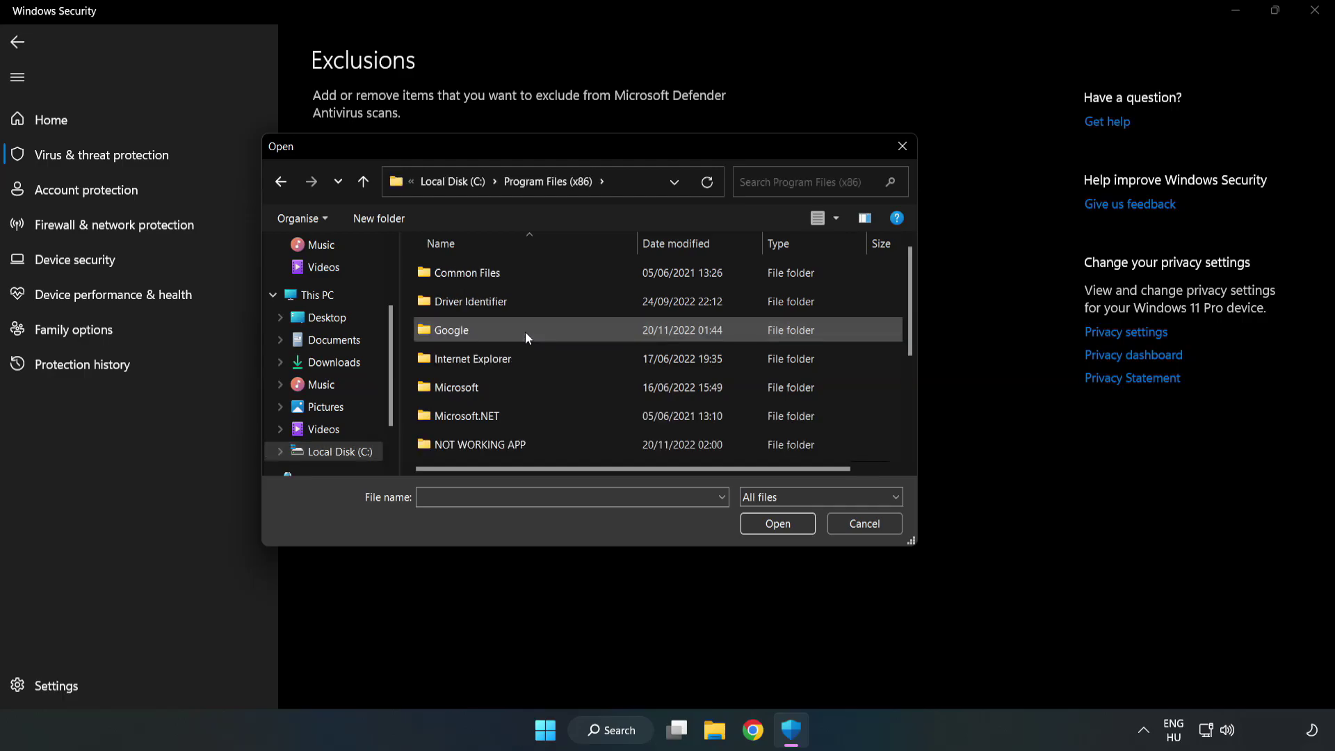
double_click(526, 444)
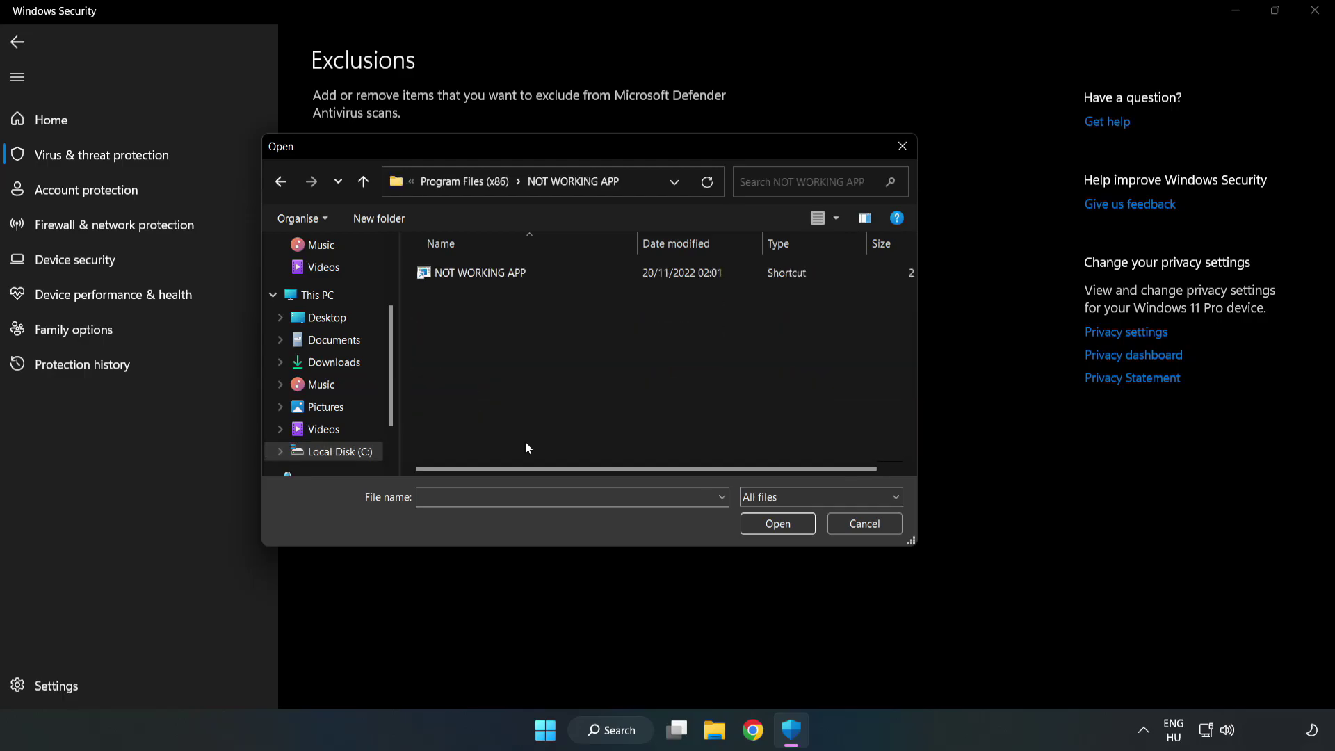
left_click(470, 273)
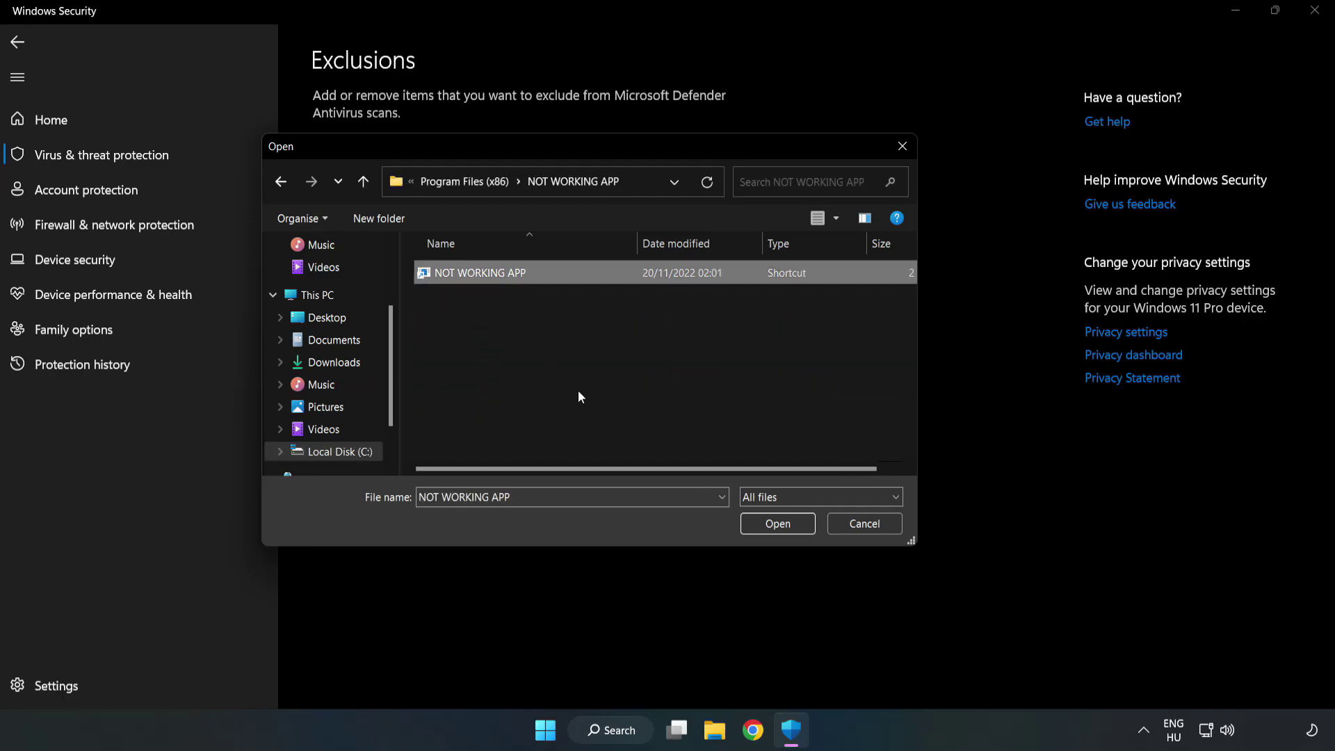
left_click(777, 526)
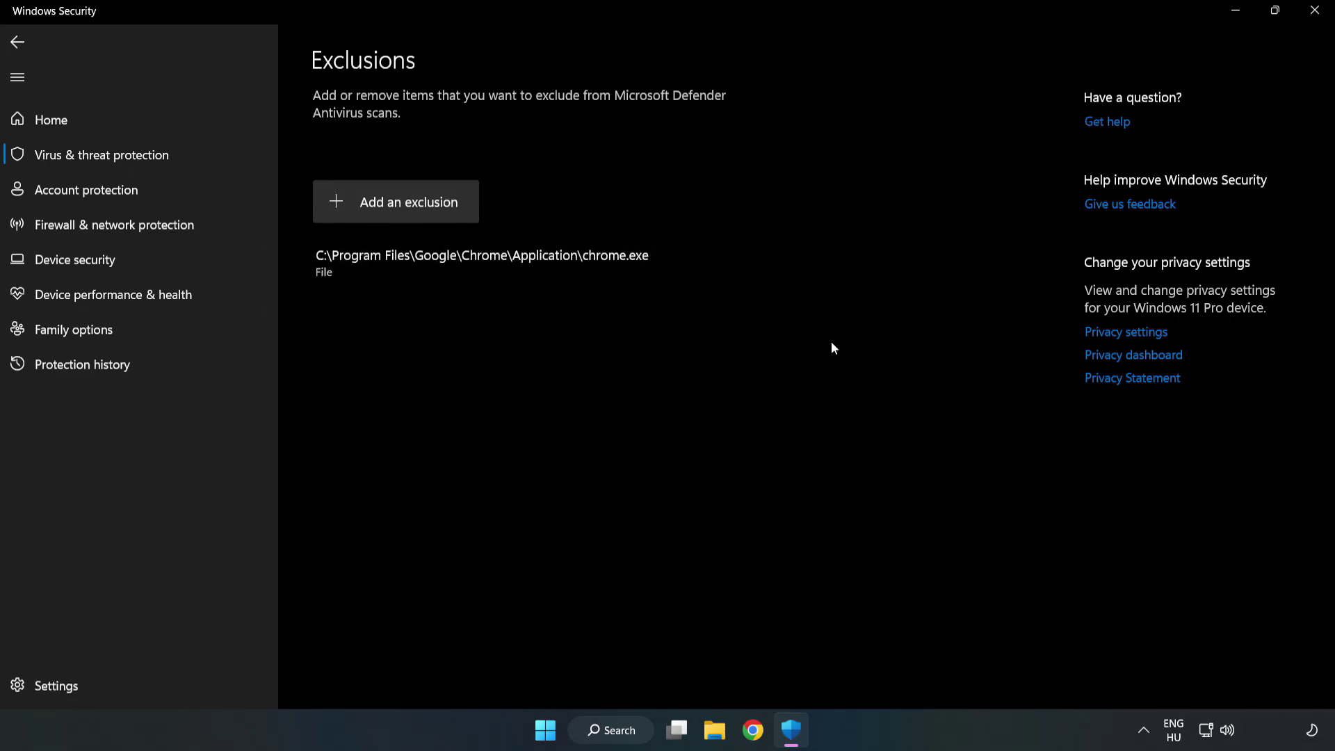
- Close Windows Security and bring up the Start menu's Sleep, Shut down and Restart options
left_click(1313, 14)
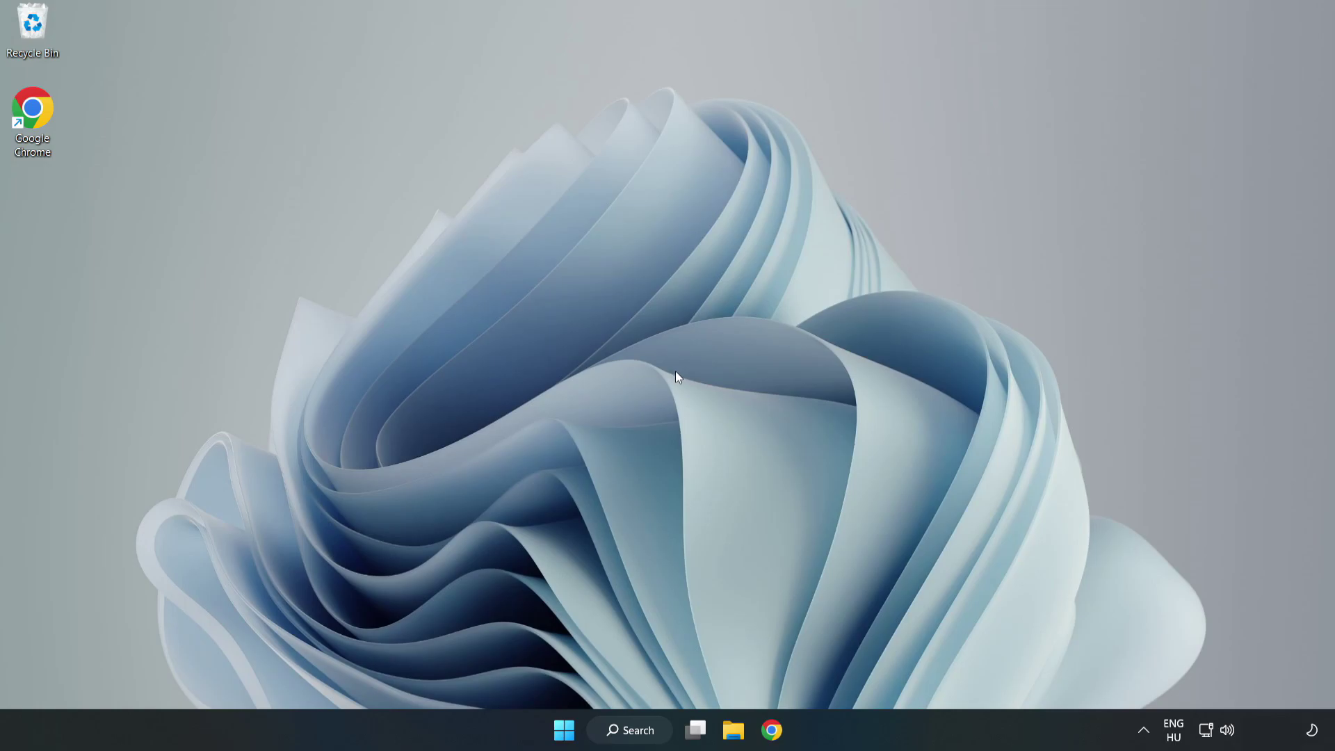
left_click(564, 729)
left_click(883, 670)
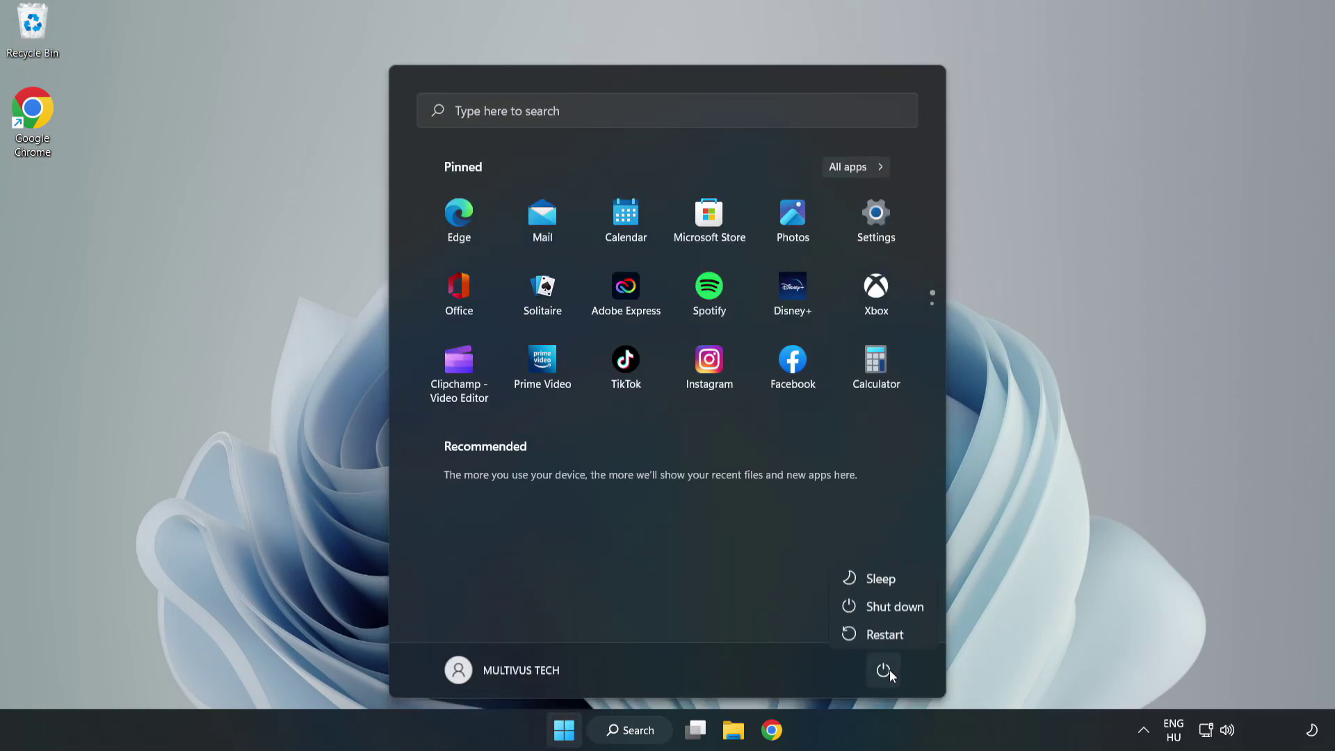